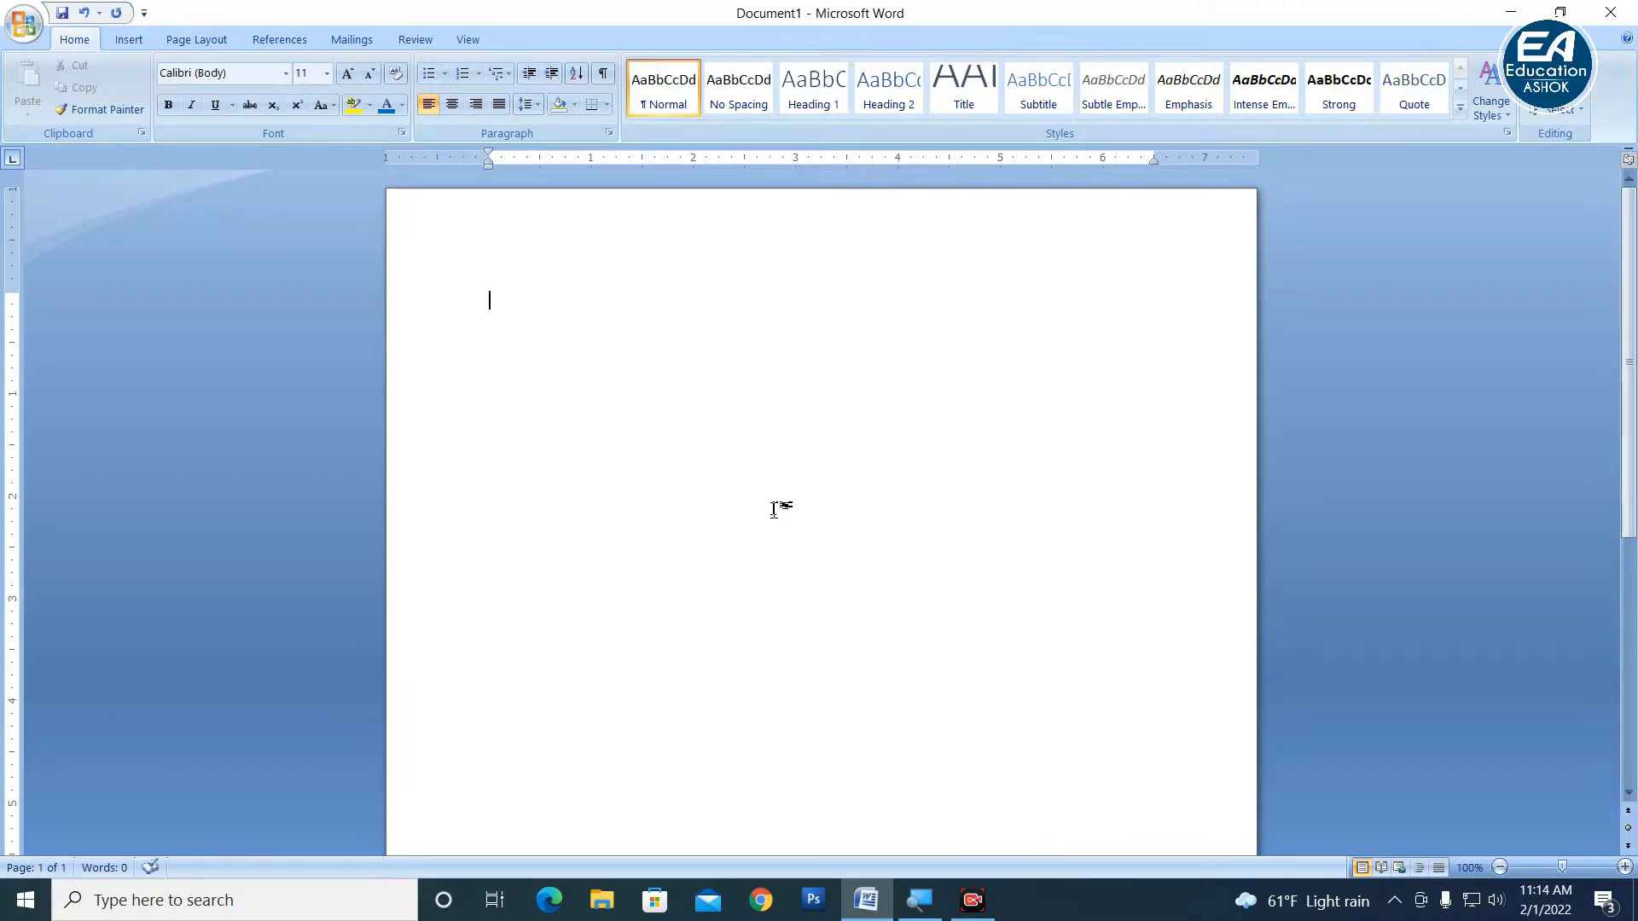
# Draw a square about 2.08" per side in the upper part of the page and shift it slightly right.
pyautogui.click(128, 39)
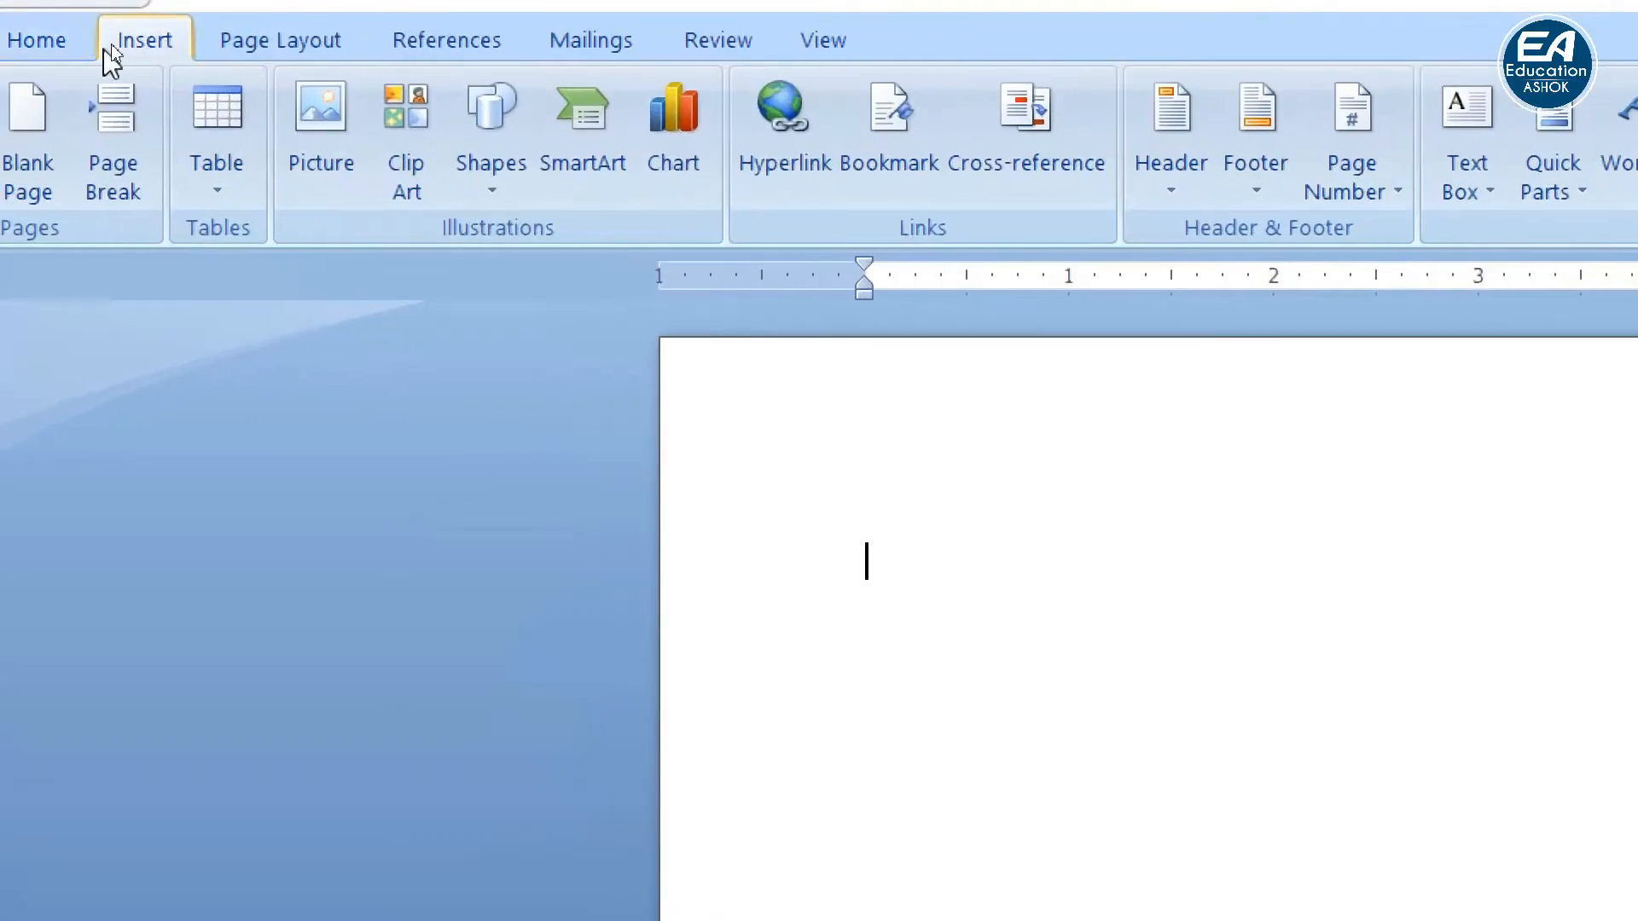
pyautogui.click(495, 190)
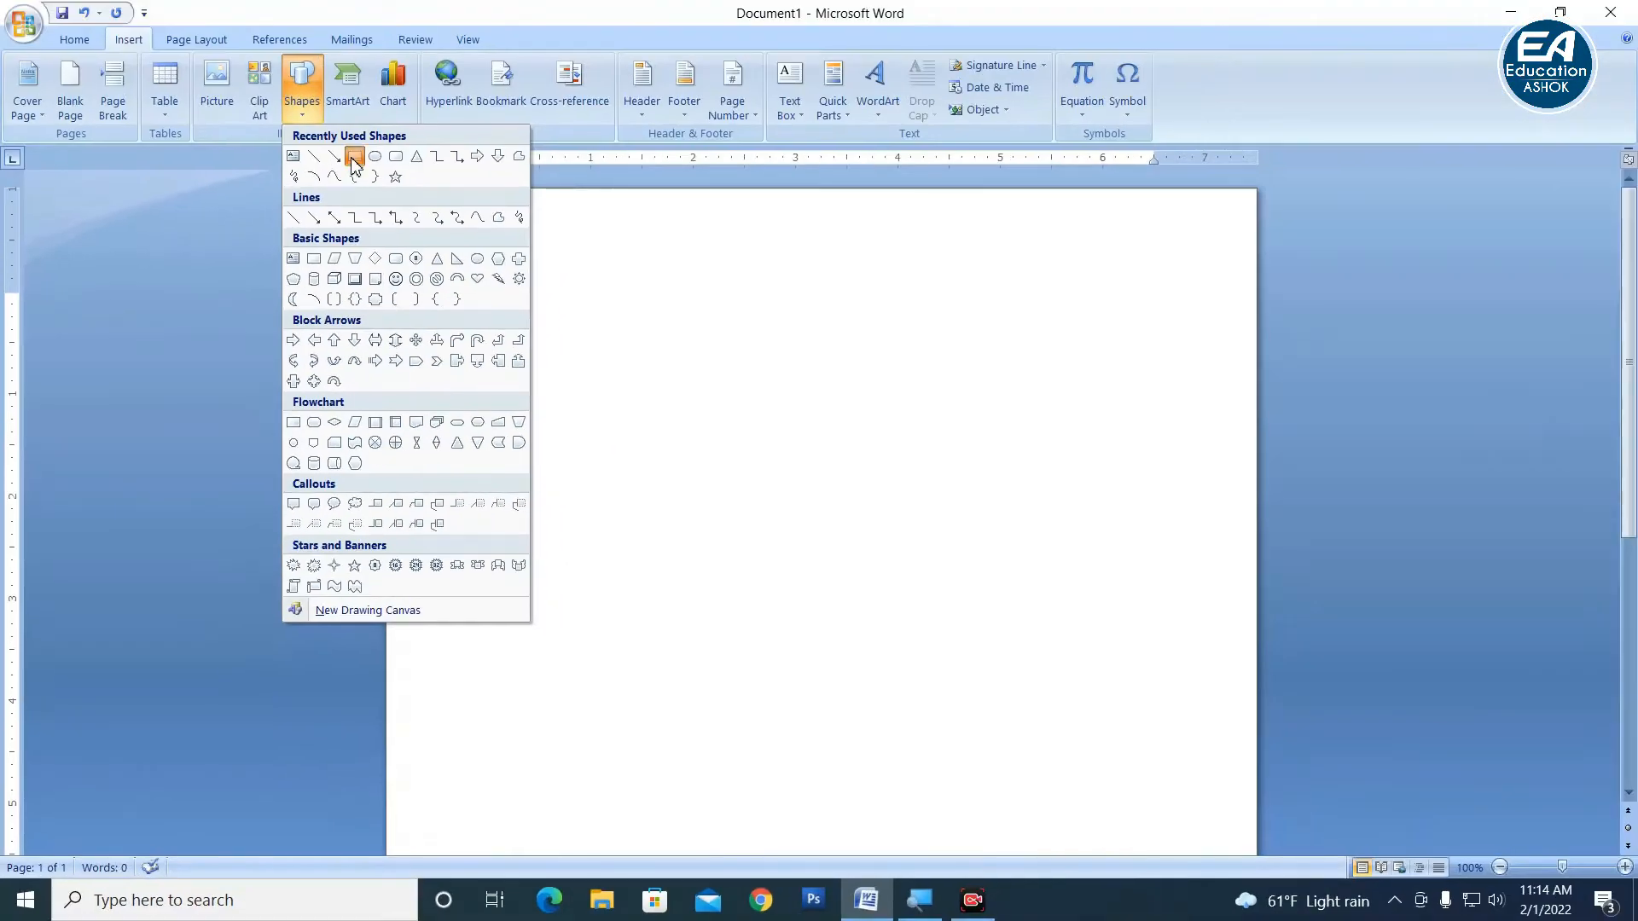
pyautogui.click(392, 77)
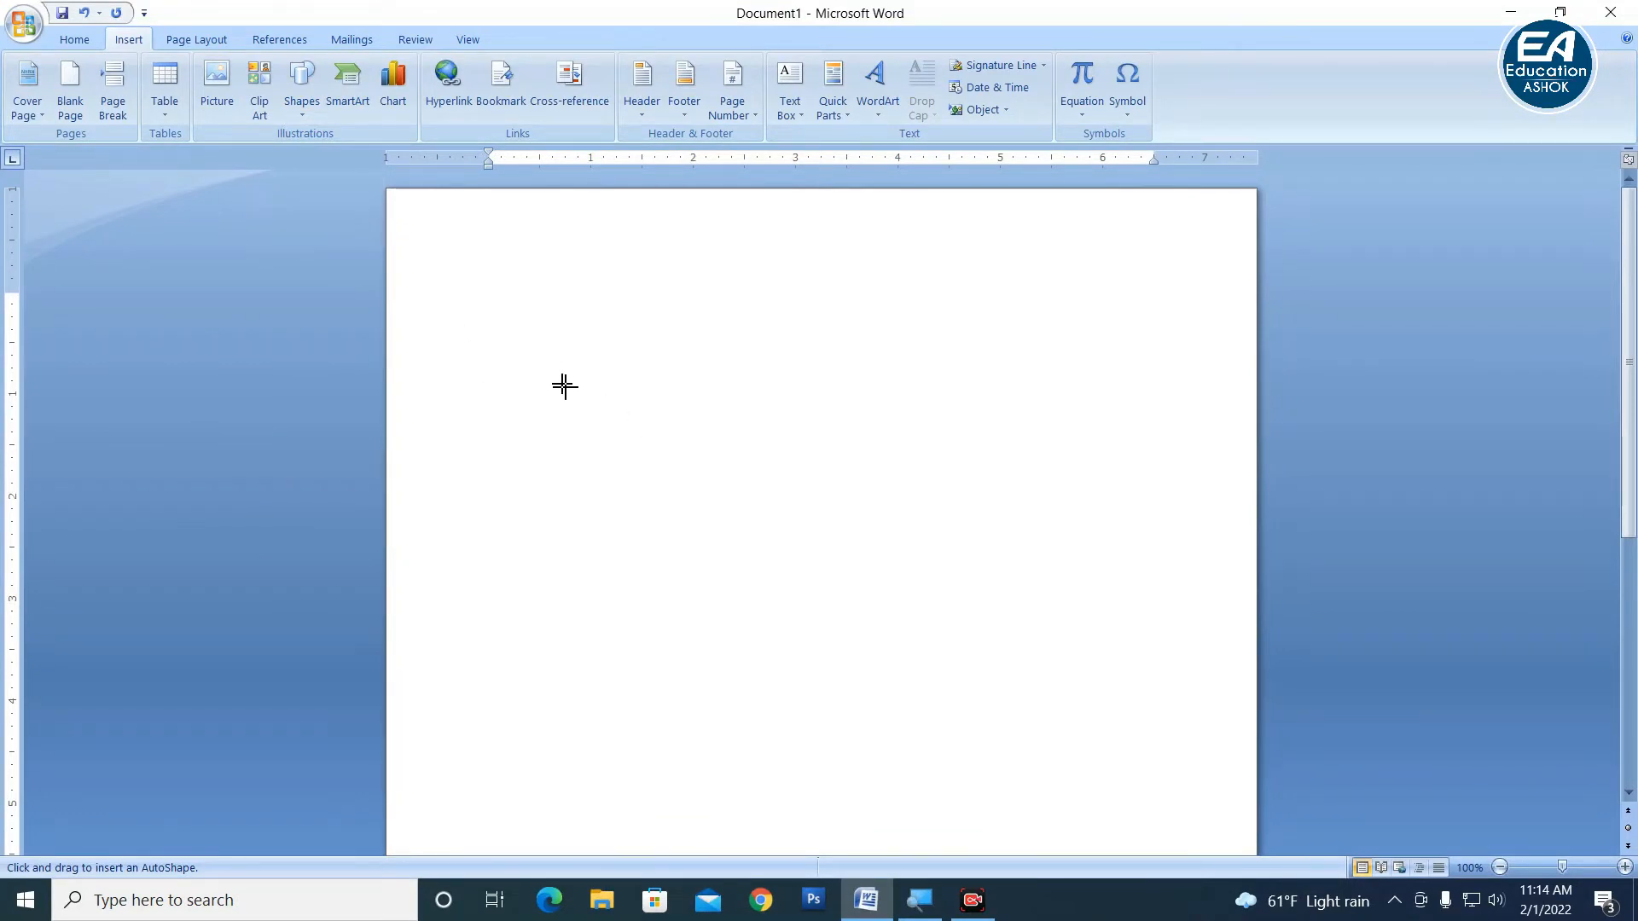
pyautogui.moveTo(540, 310)
pyautogui.mouseDown()
pyautogui.moveTo(779, 515)
pyautogui.moveTo(760, 504)
pyautogui.moveTo(754, 523)
pyautogui.mouseUp()
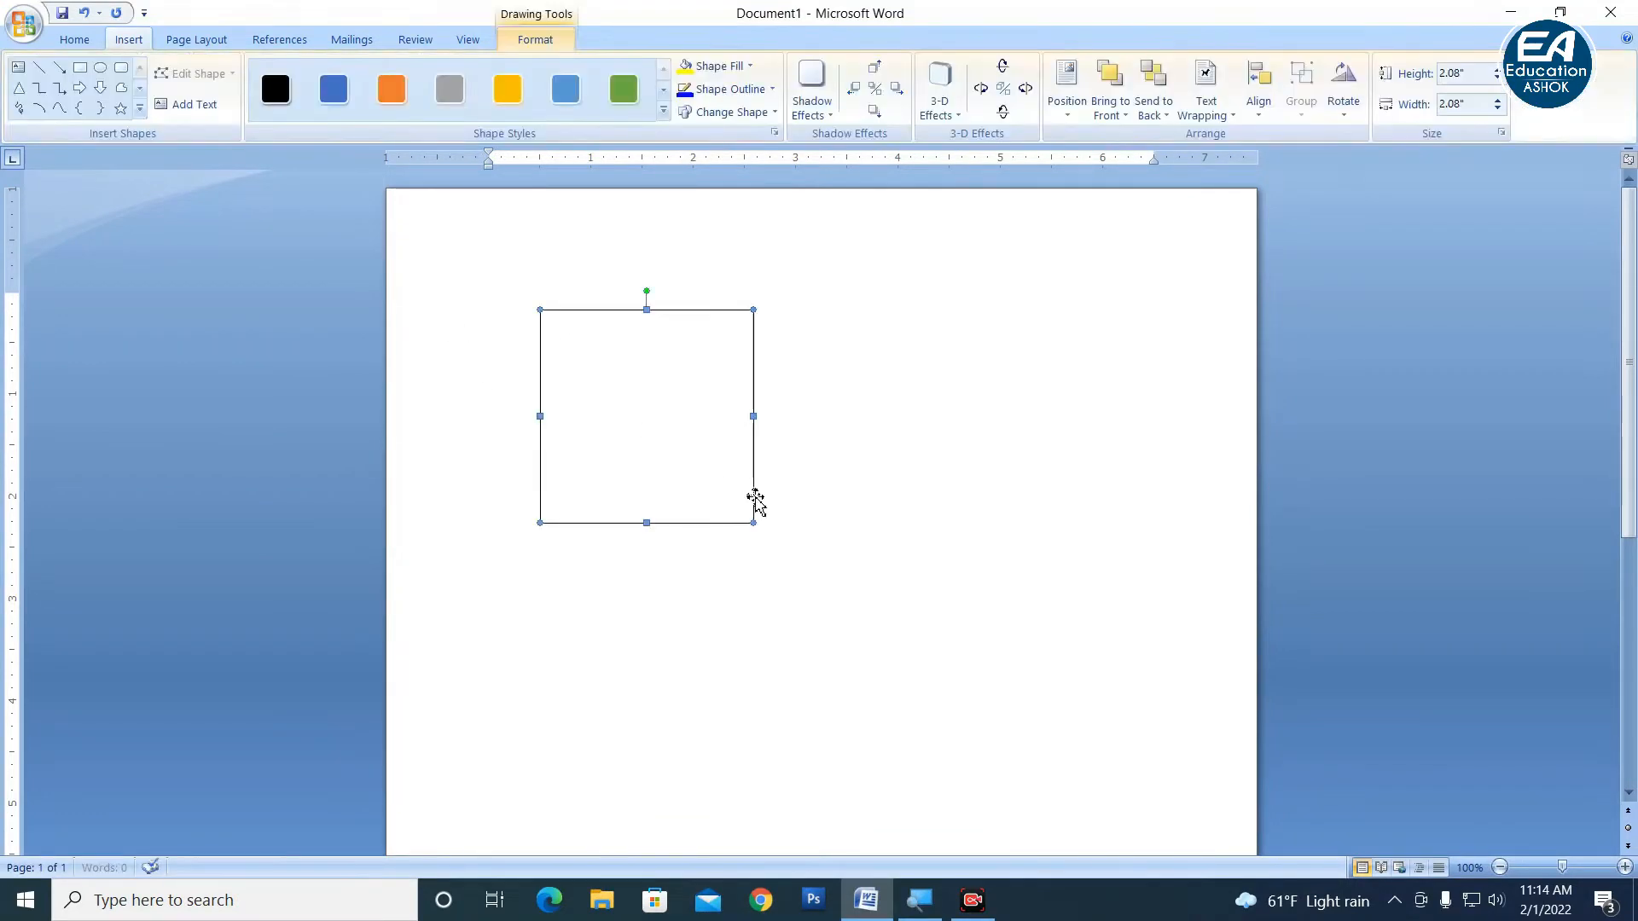
pyautogui.moveTo(665, 446); pyautogui.dragTo(735, 451)
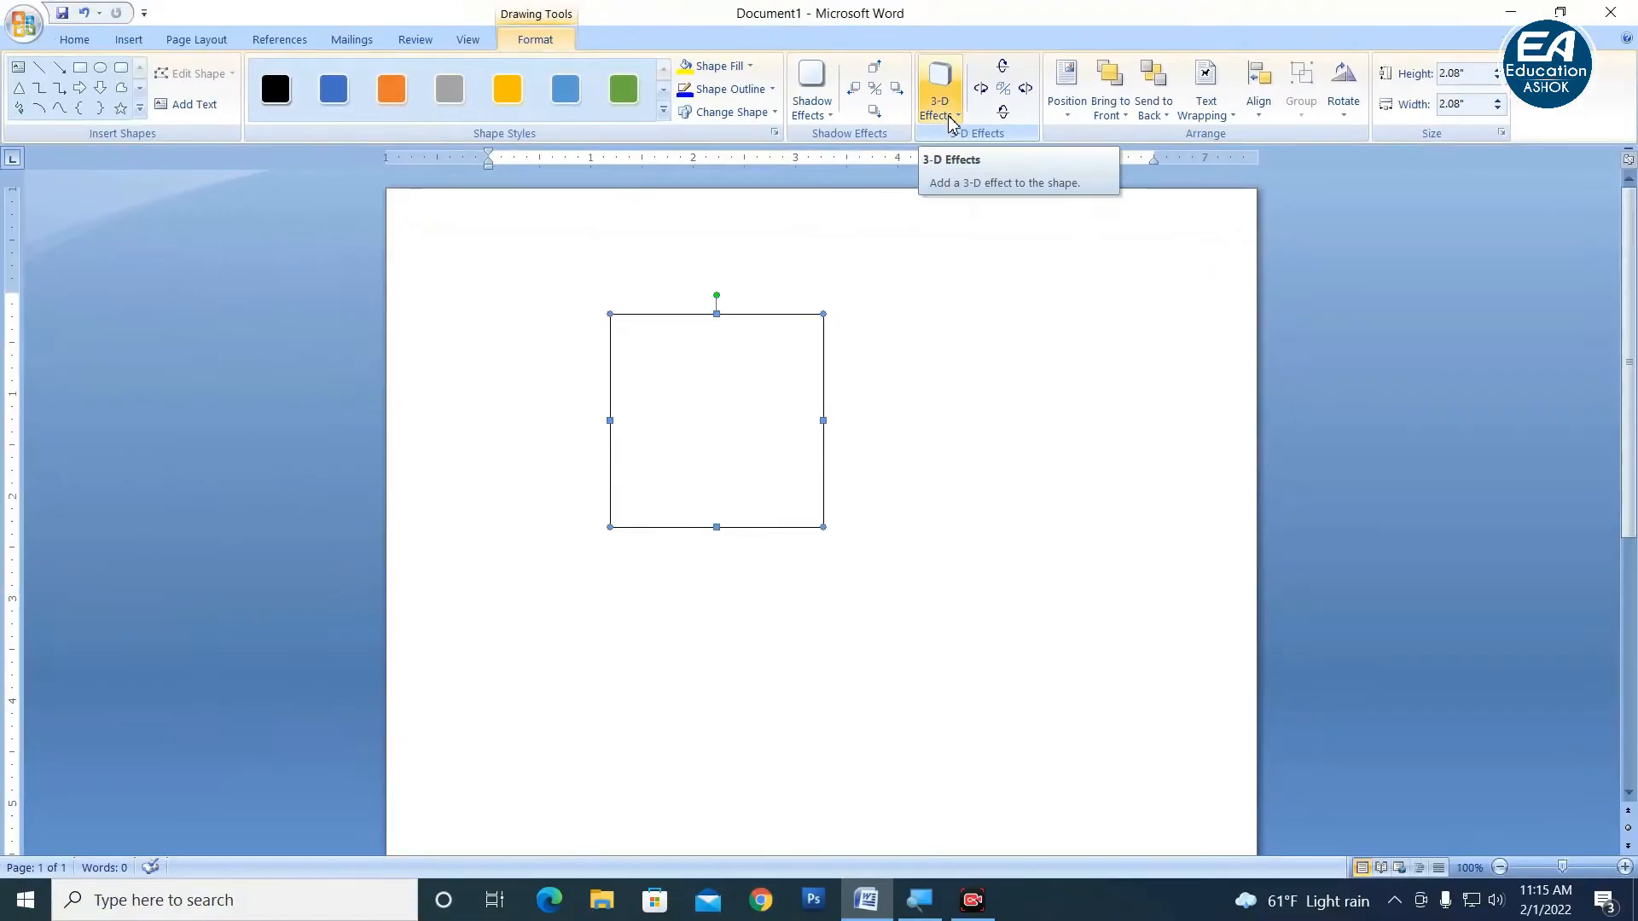
# Give the square a 3-D effect with the Wire Frame surface and a depth of 144 pt.
pyautogui.click(948, 124)
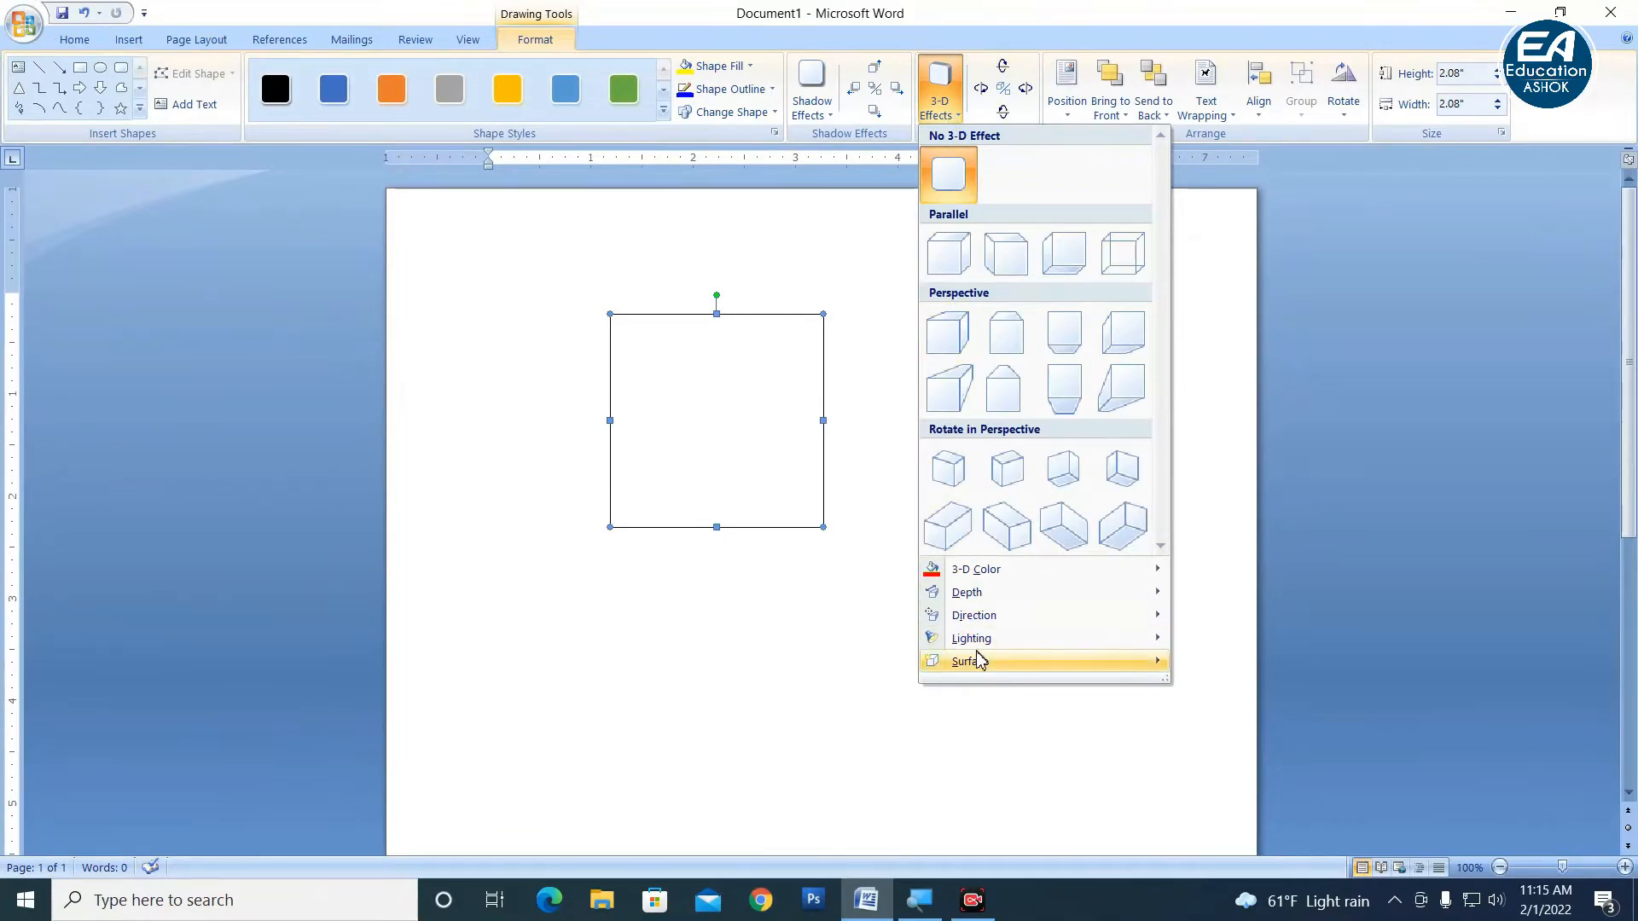
pyautogui.moveTo(968, 668)
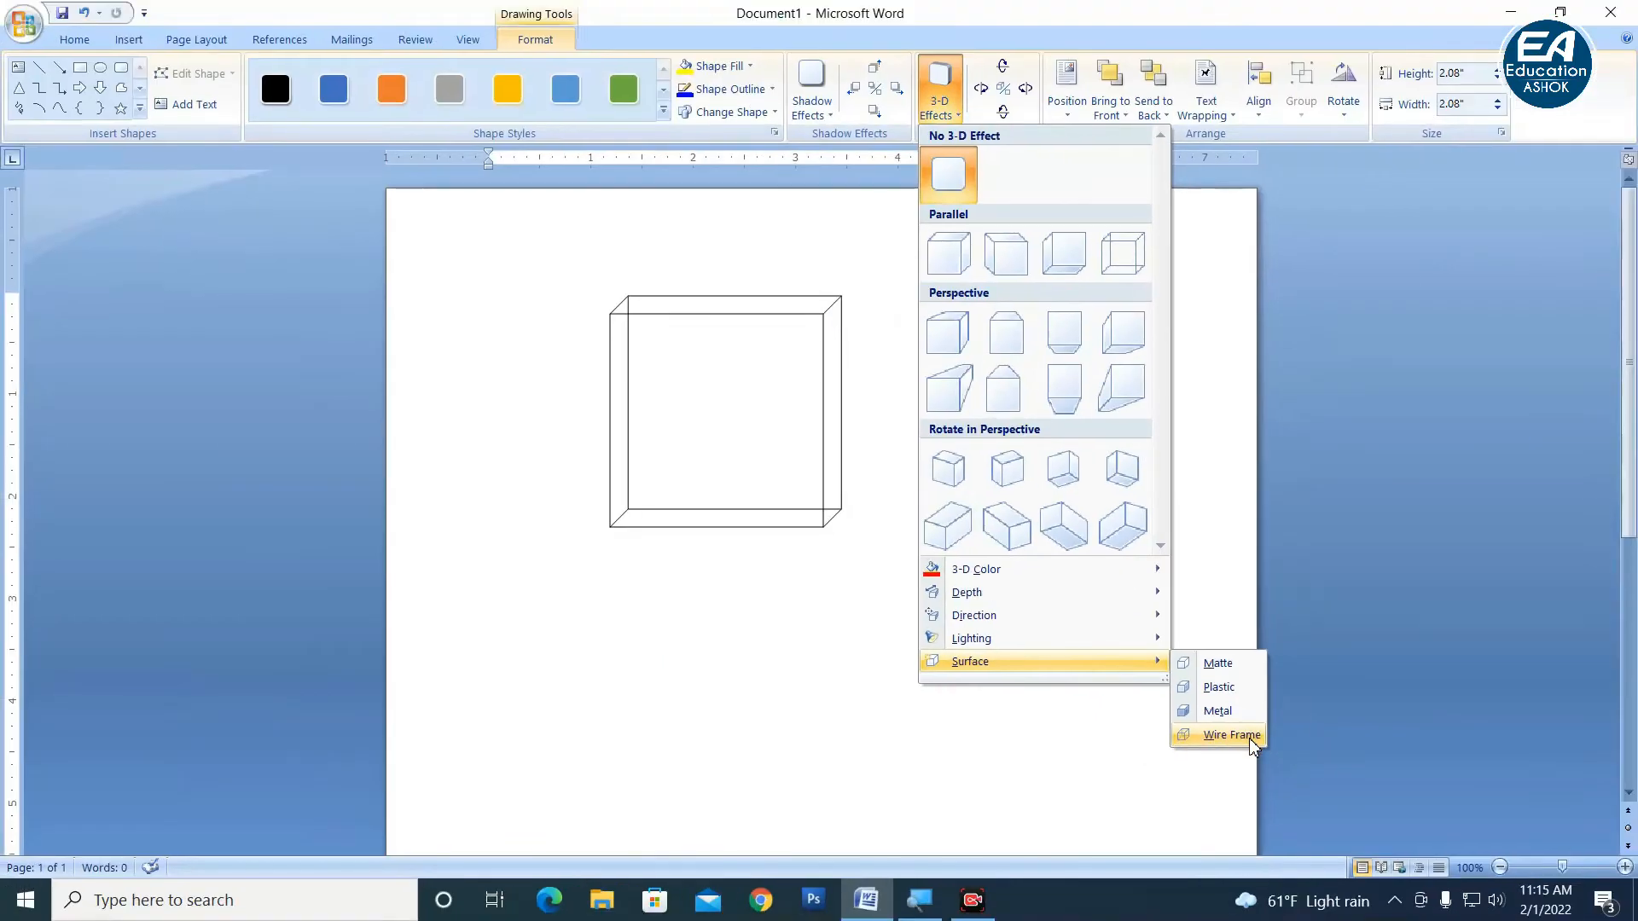
pyautogui.click(1222, 736)
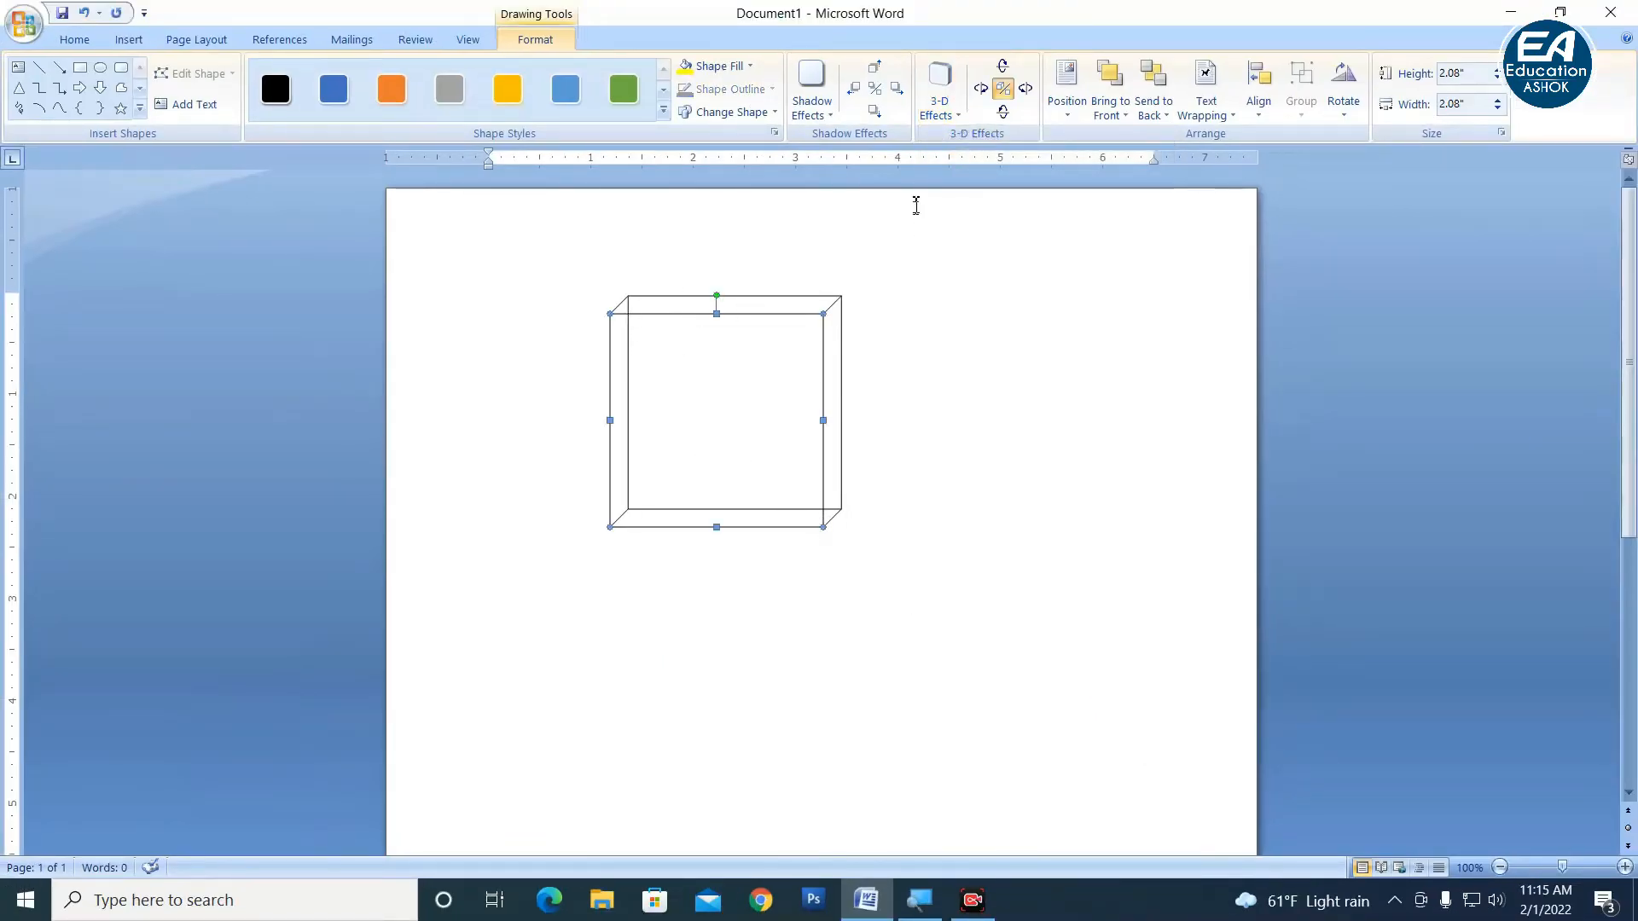
pyautogui.click(941, 106)
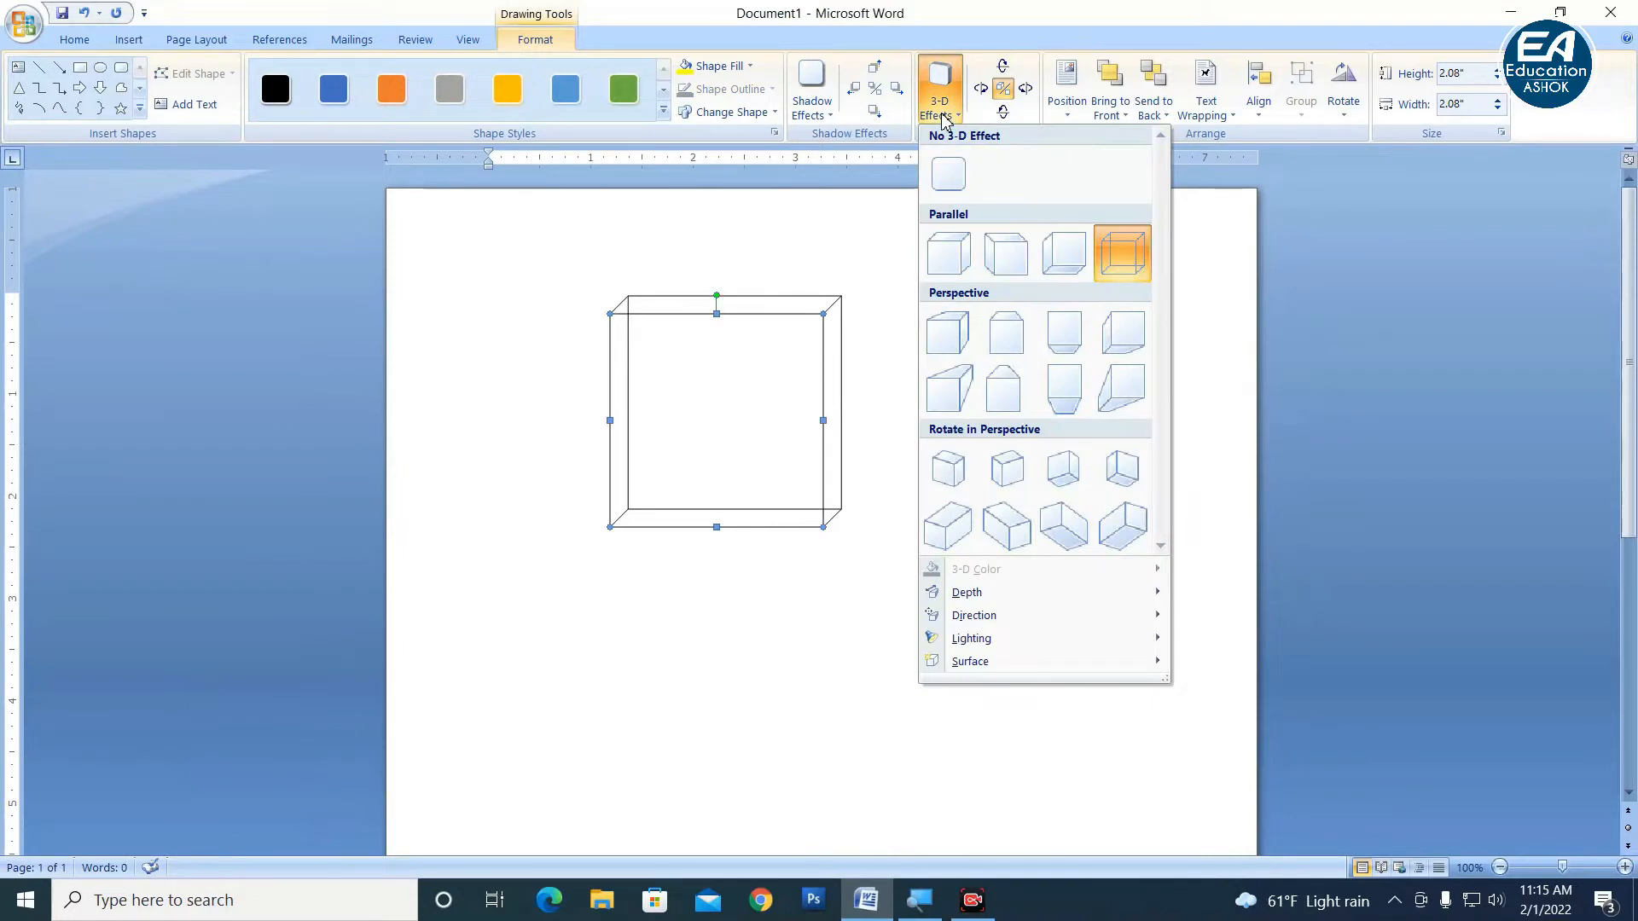
pyautogui.moveTo(969, 602)
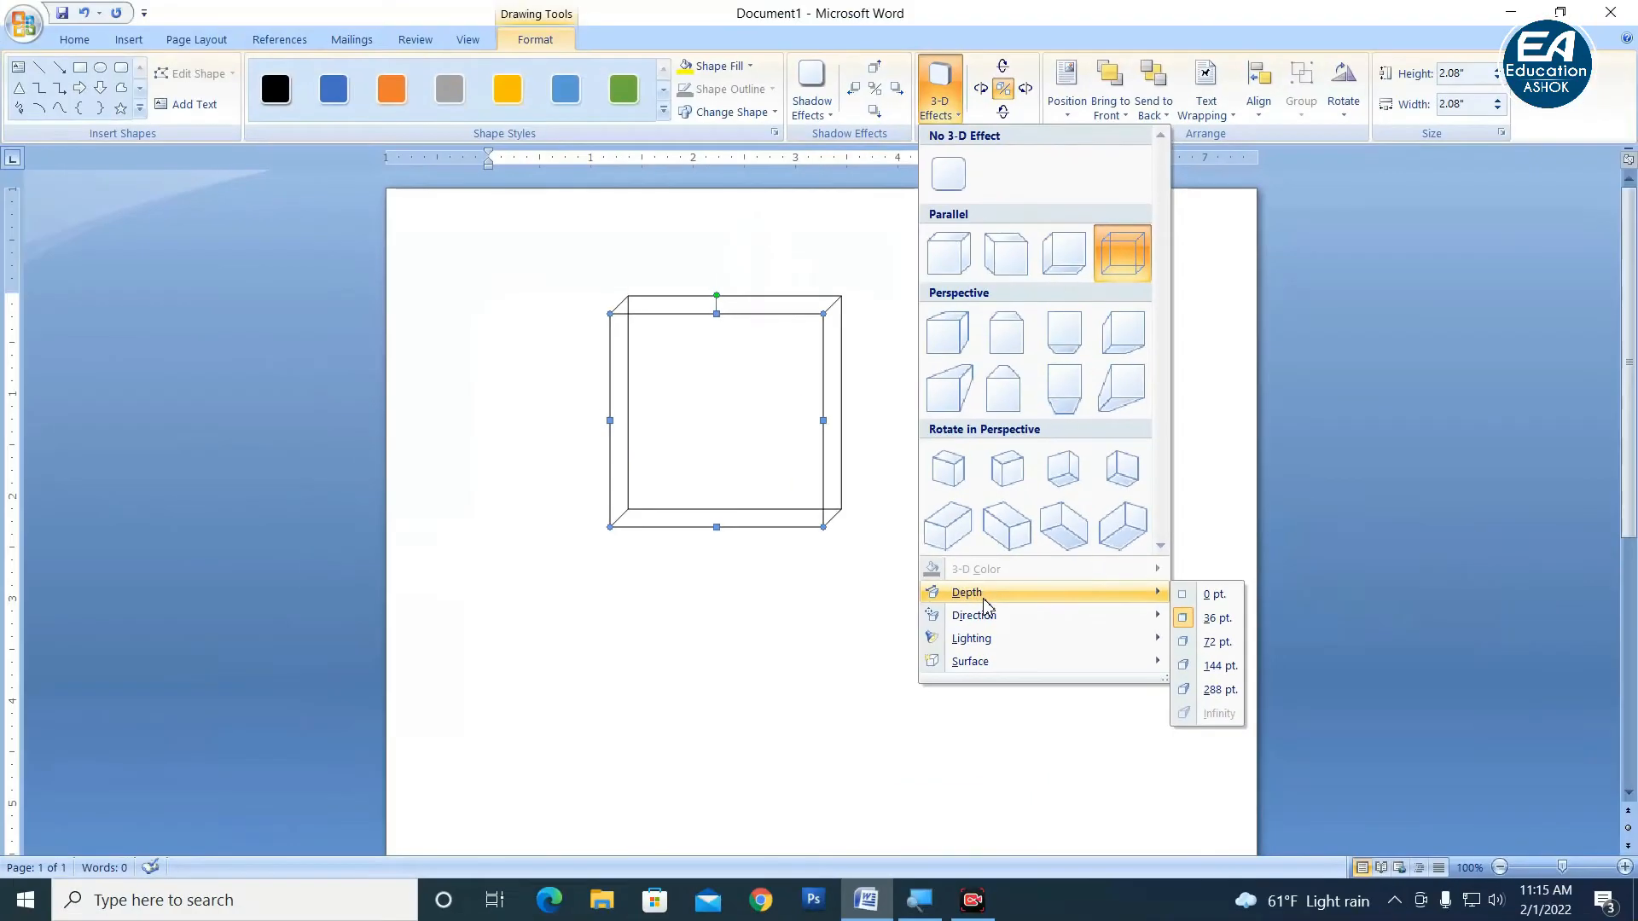
pyautogui.click(1212, 669)
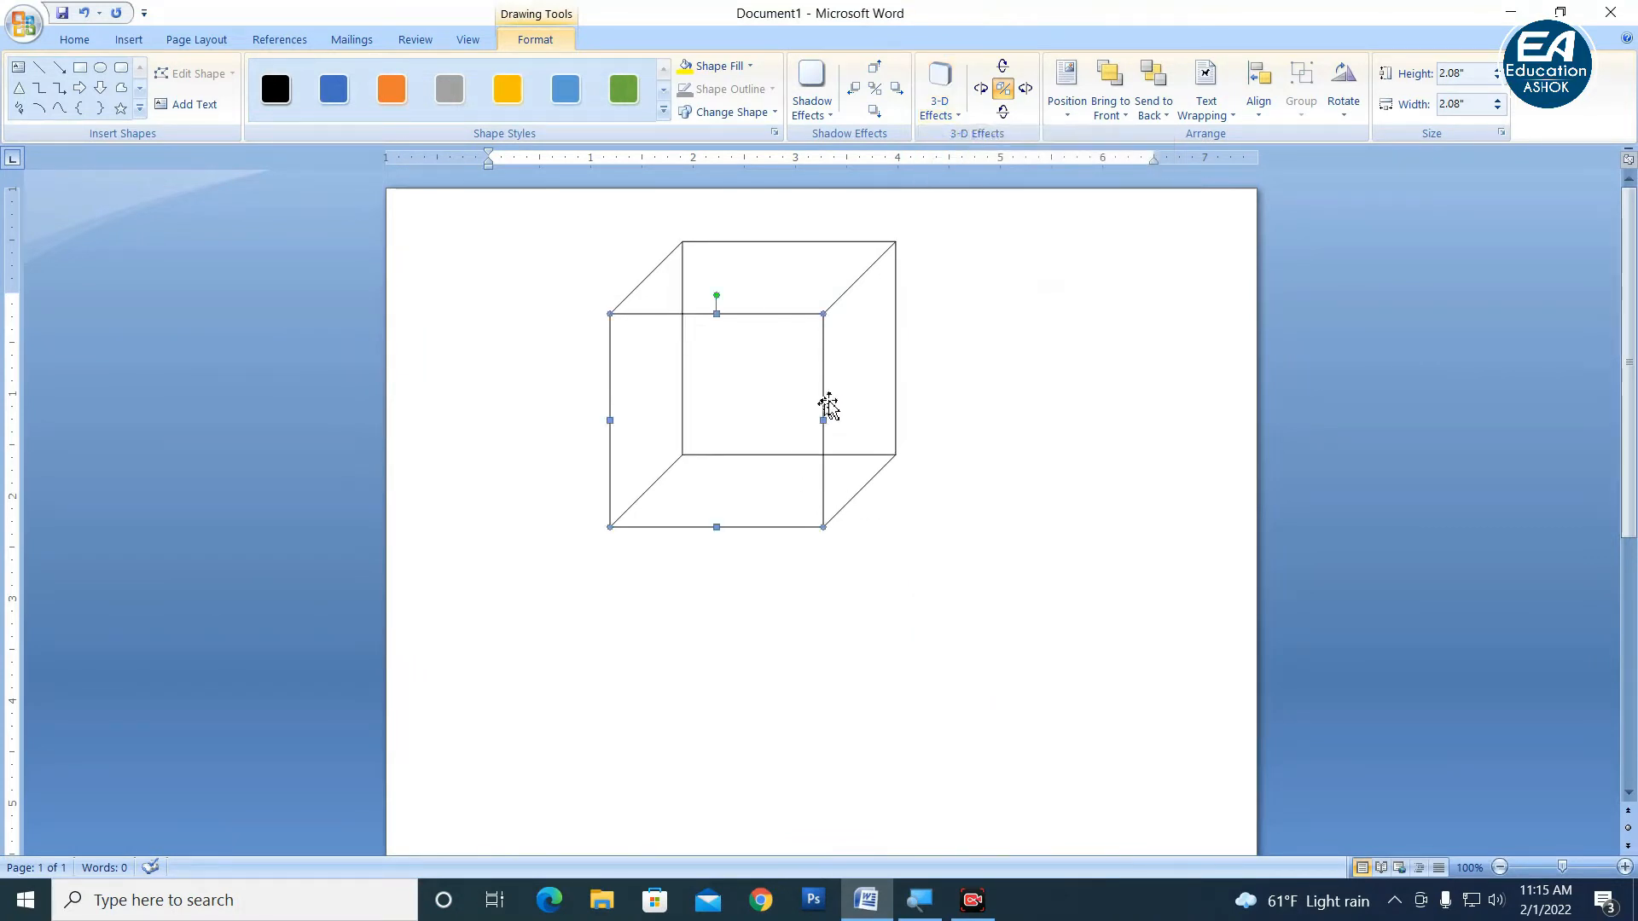
pyautogui.click(939, 90)
pyautogui.moveTo(968, 620)
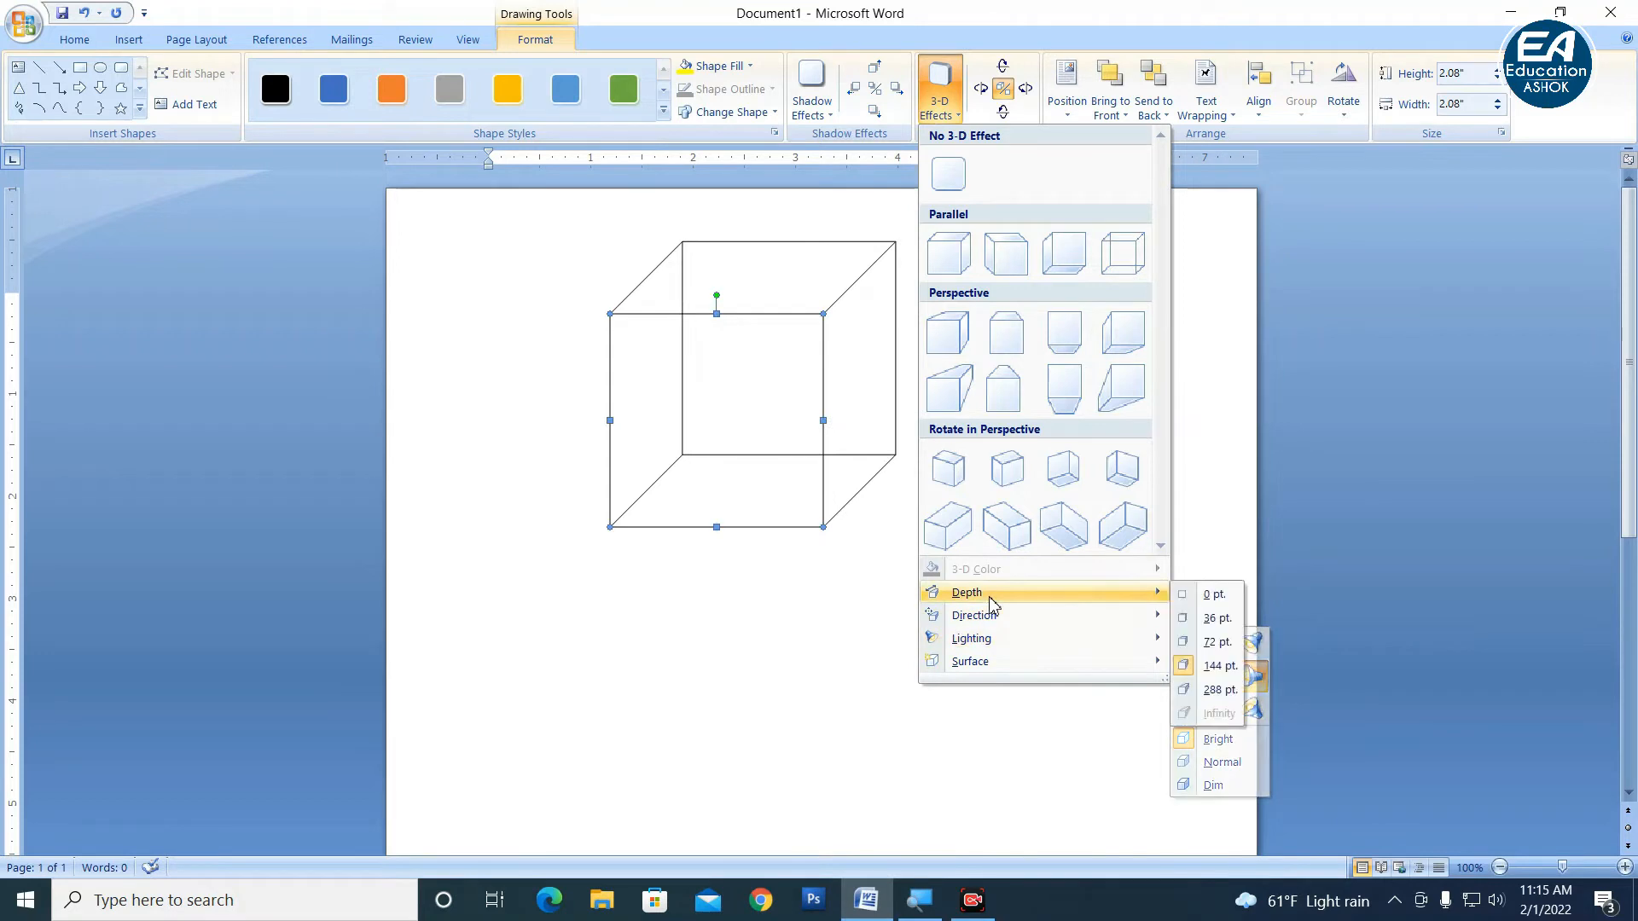
pyautogui.click(792, 300)
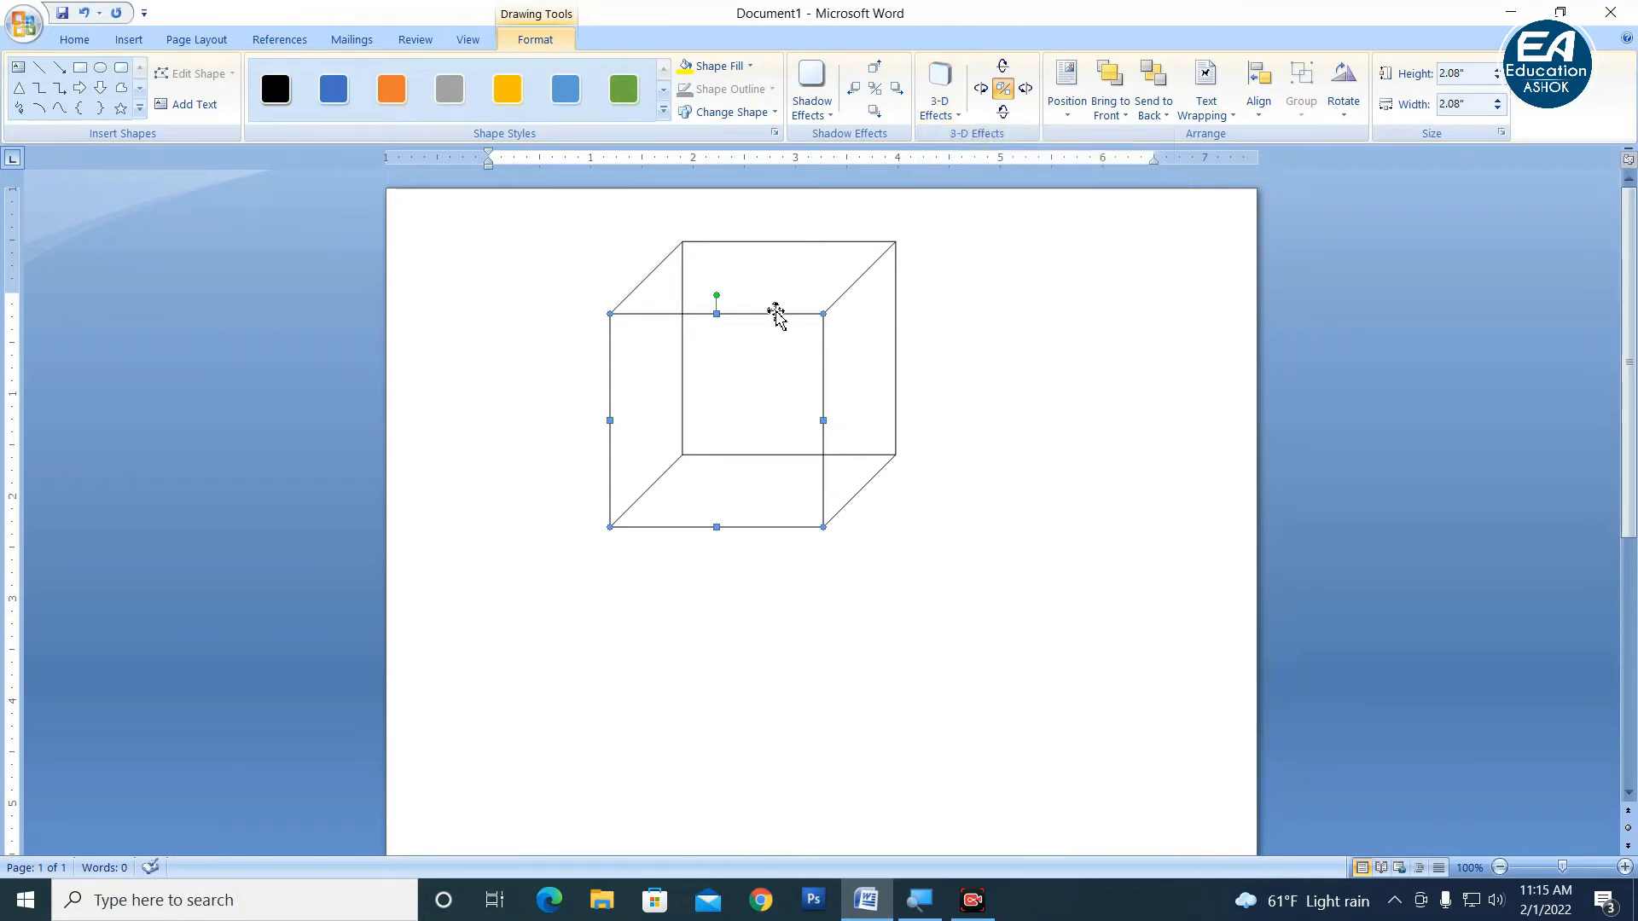
# Move the wireframe cube across to the right edge of the page and deselect it.
pyautogui.moveTo(777, 315); pyautogui.dragTo(995, 312)
pyautogui.click(721, 66)
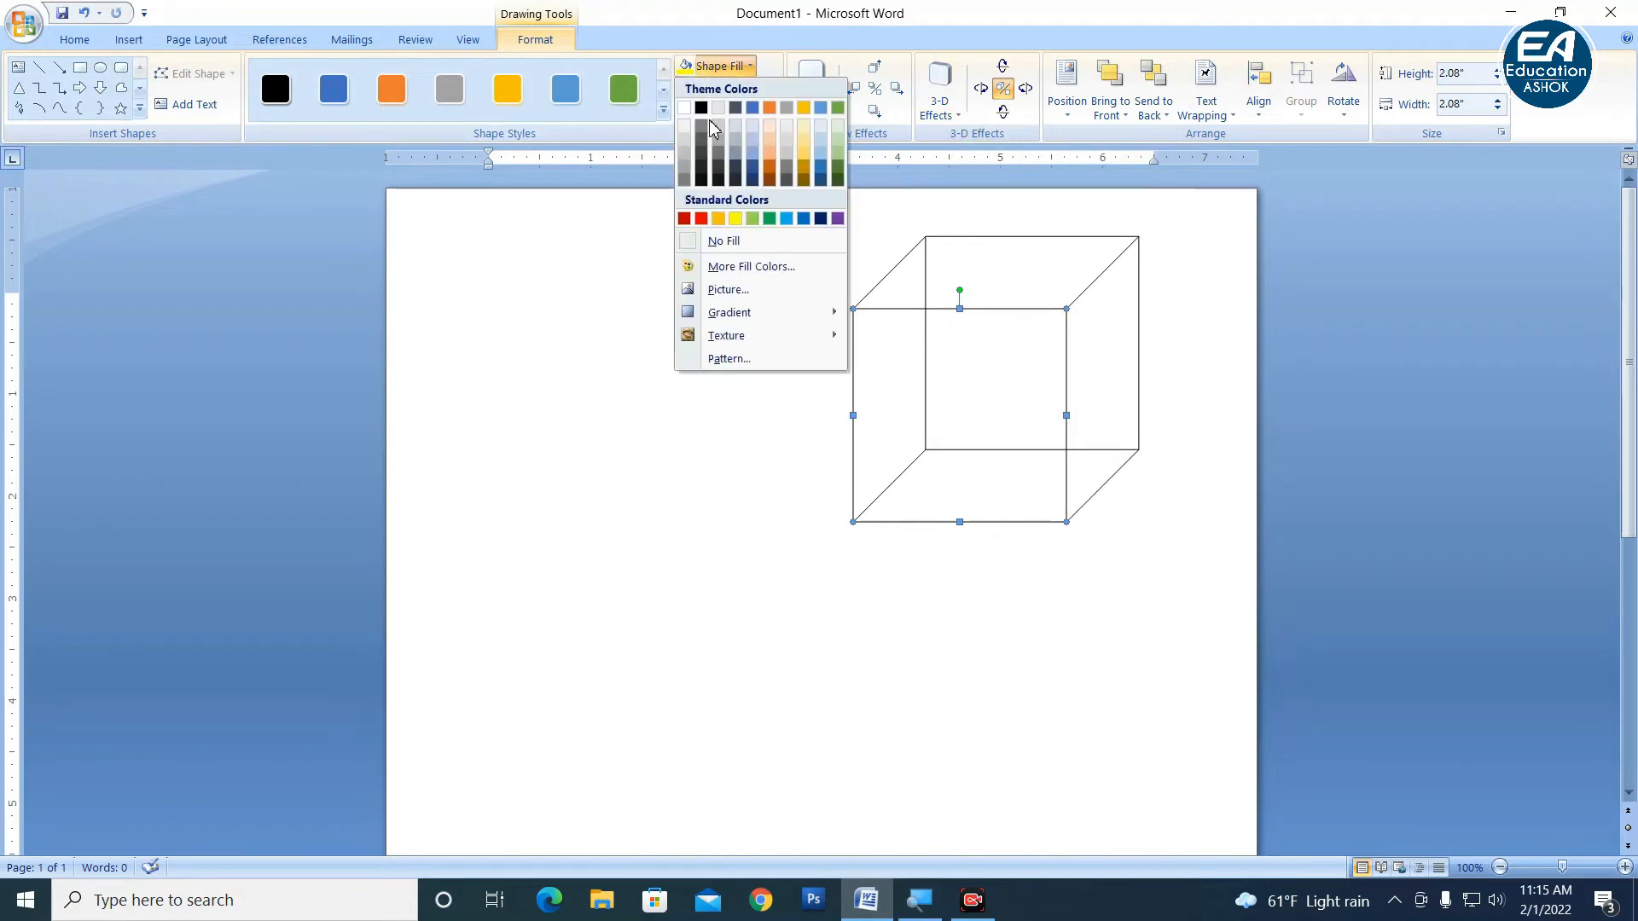
pyautogui.click(701, 164)
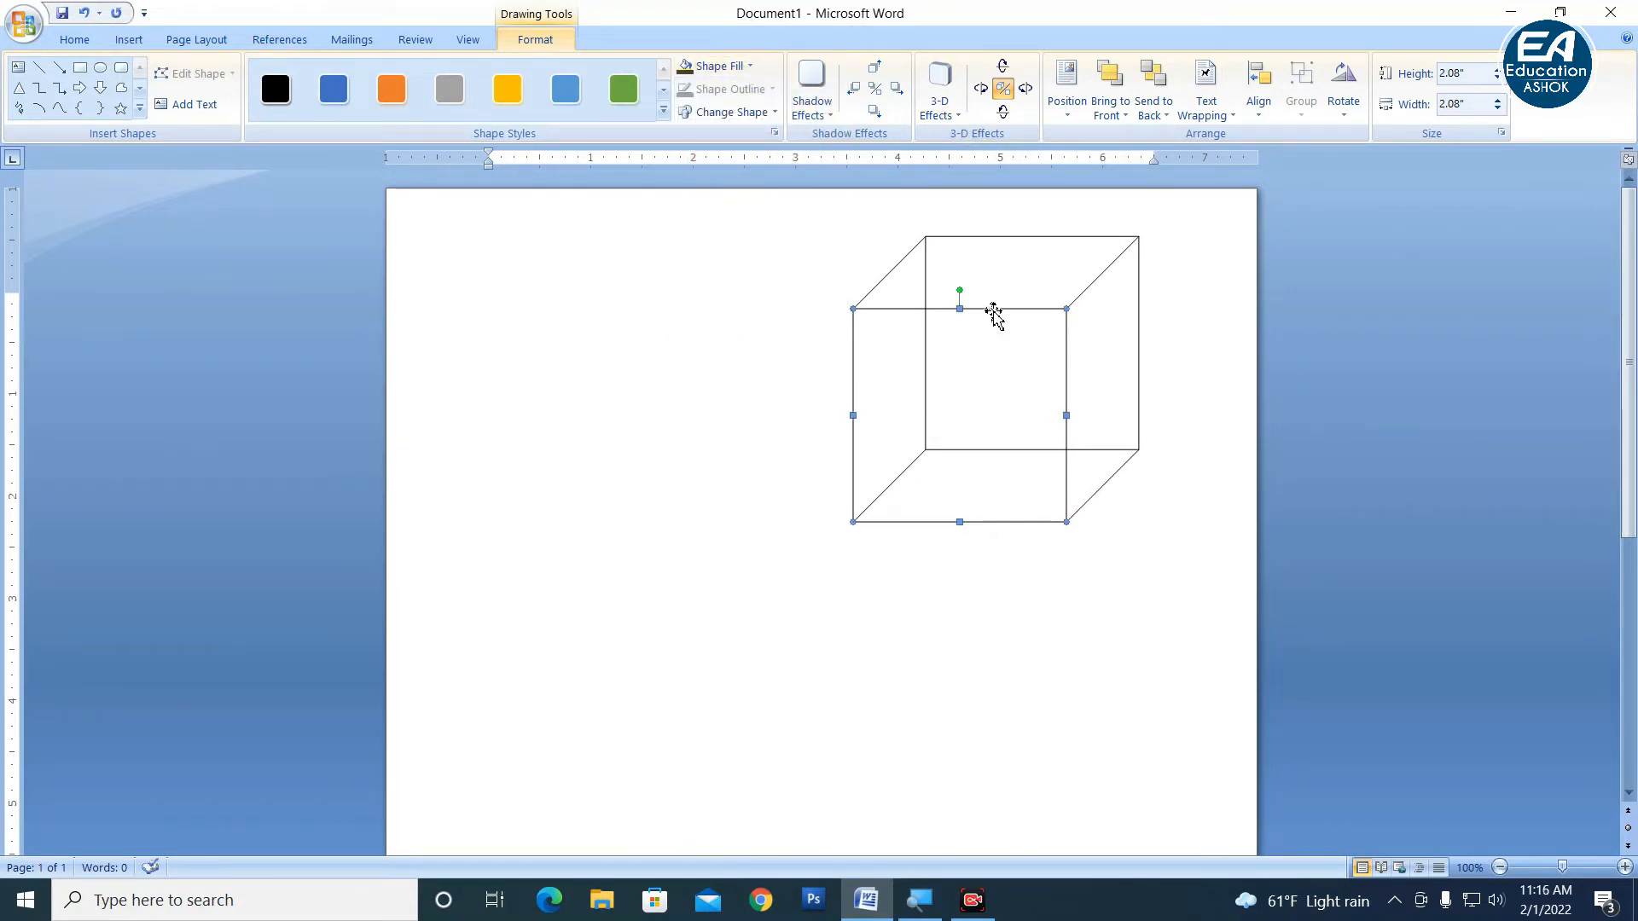
pyautogui.moveTo(994, 314); pyautogui.dragTo(1073, 314)
pyautogui.click(676, 367)
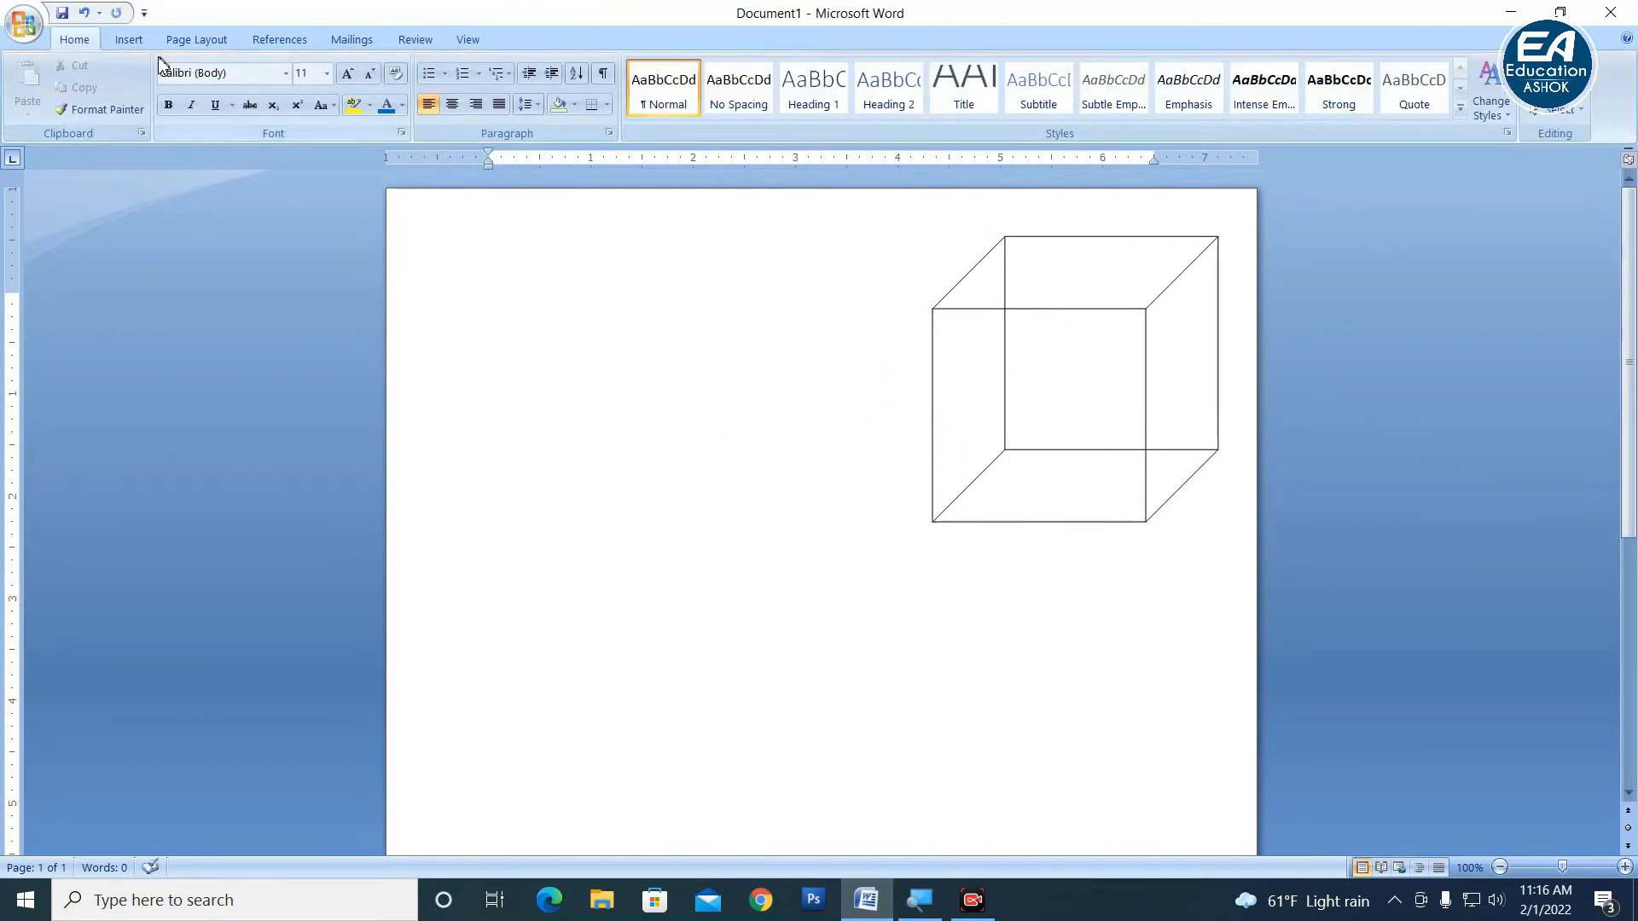
# Draw a circle about 2.5" in diameter on the empty area left of the cube.
pyautogui.click(129, 39)
pyautogui.click(302, 85)
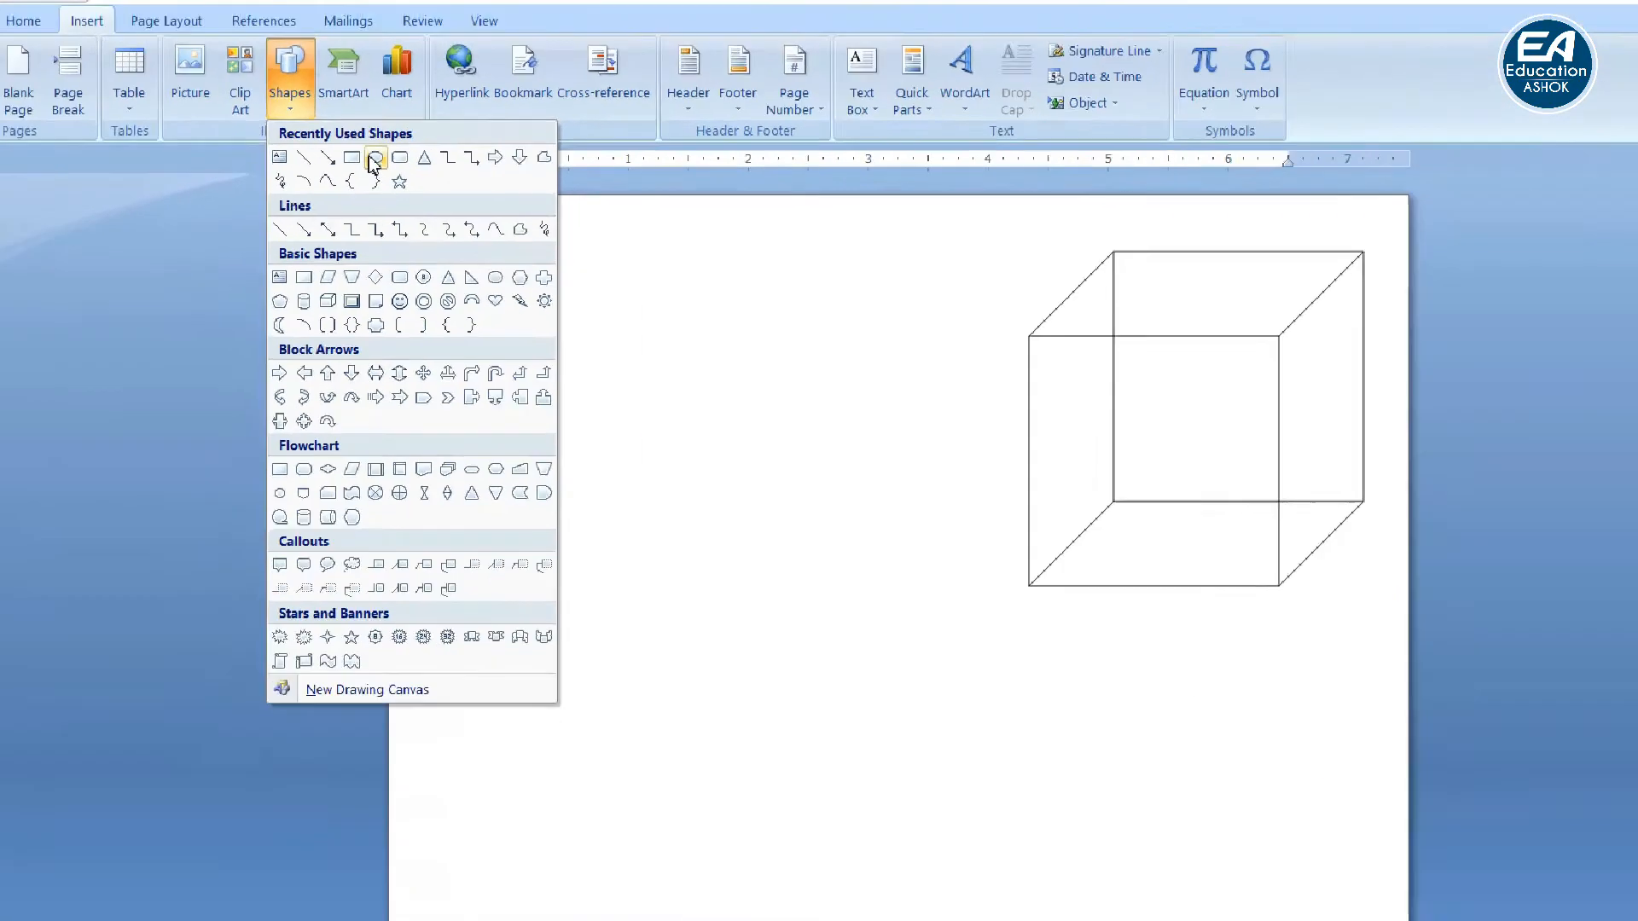
pyautogui.click(374, 157)
pyautogui.moveTo(535, 296); pyautogui.dragTo(791, 552)
# Give the circle a 3-D effect with the Wire Frame surface and a depth of 144 pt.
pyautogui.click(936, 98)
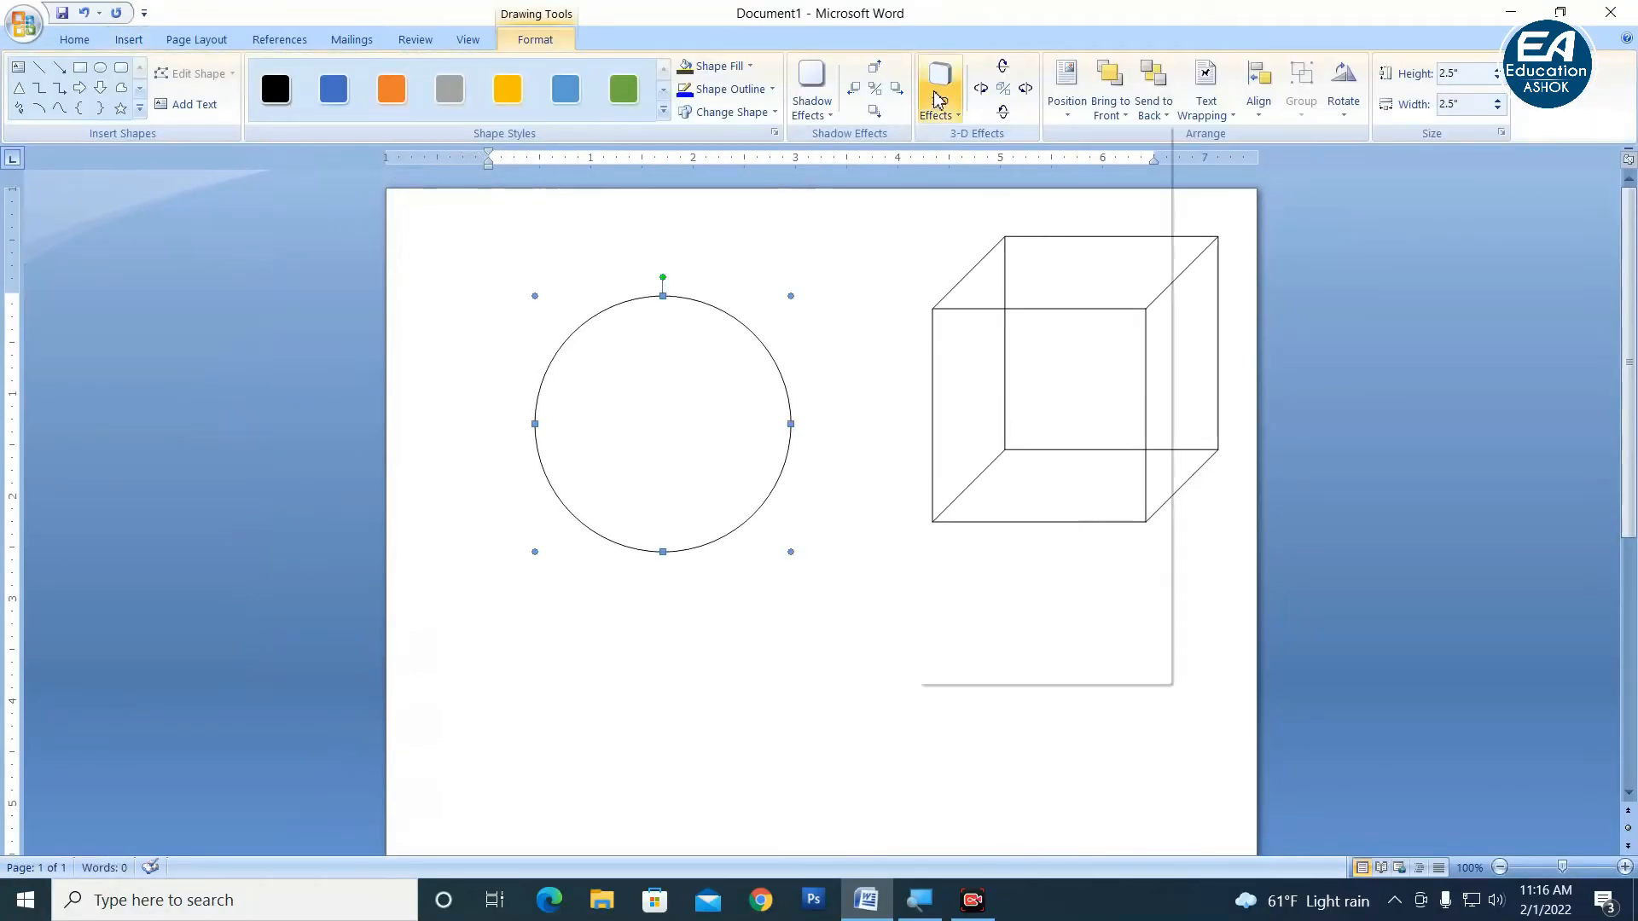
pyautogui.moveTo(1068, 665)
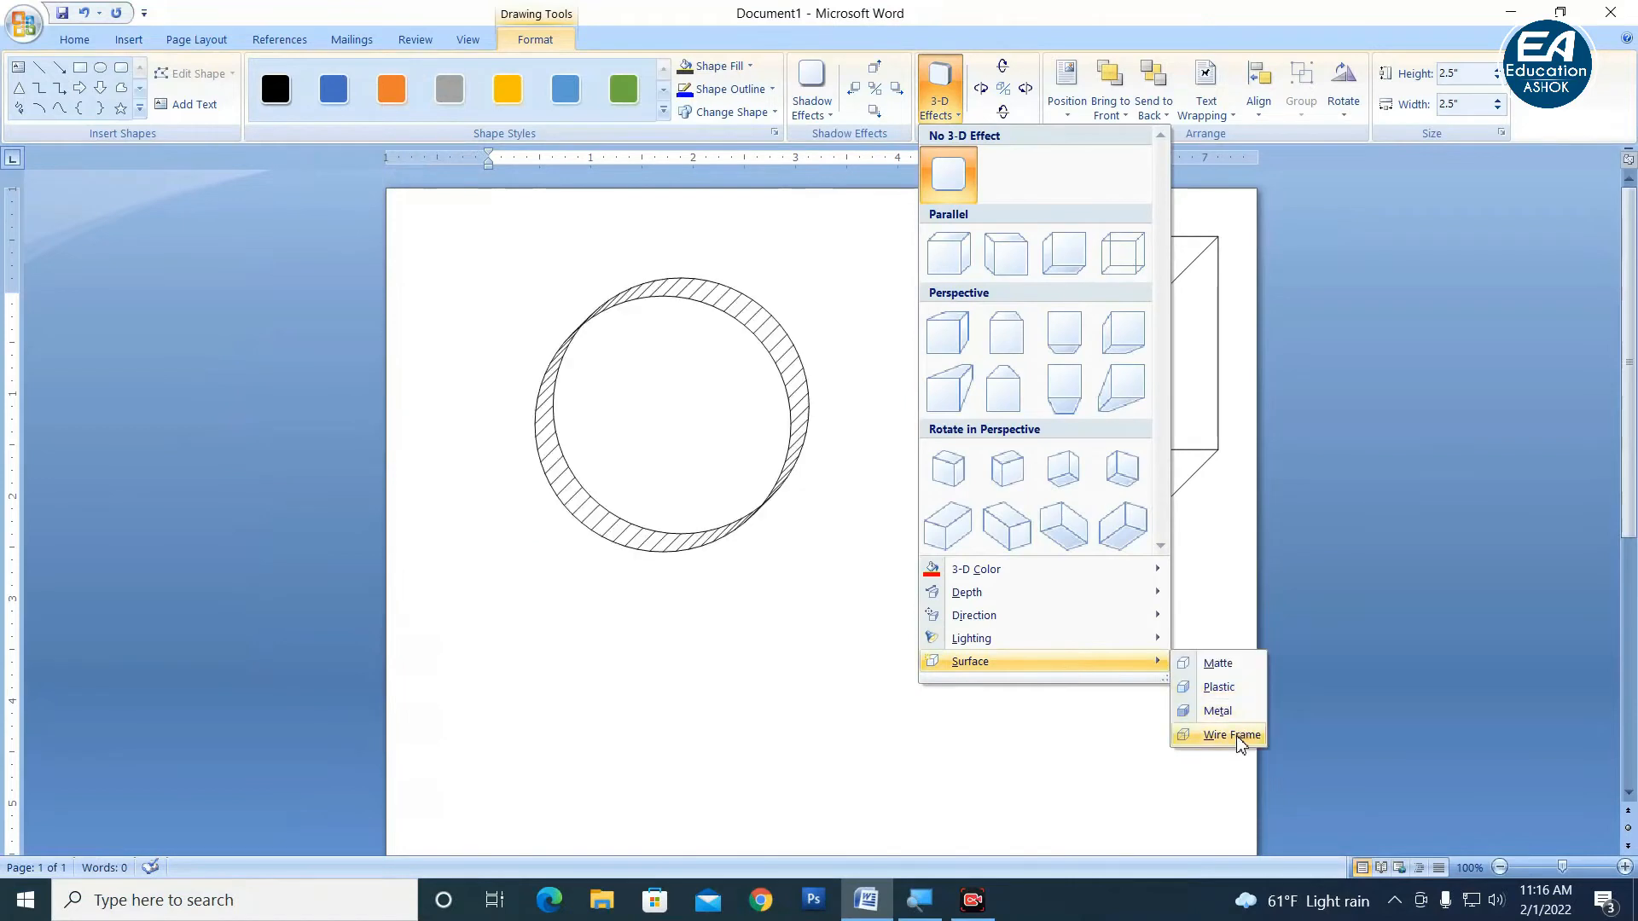
pyautogui.click(1239, 736)
pyautogui.click(939, 101)
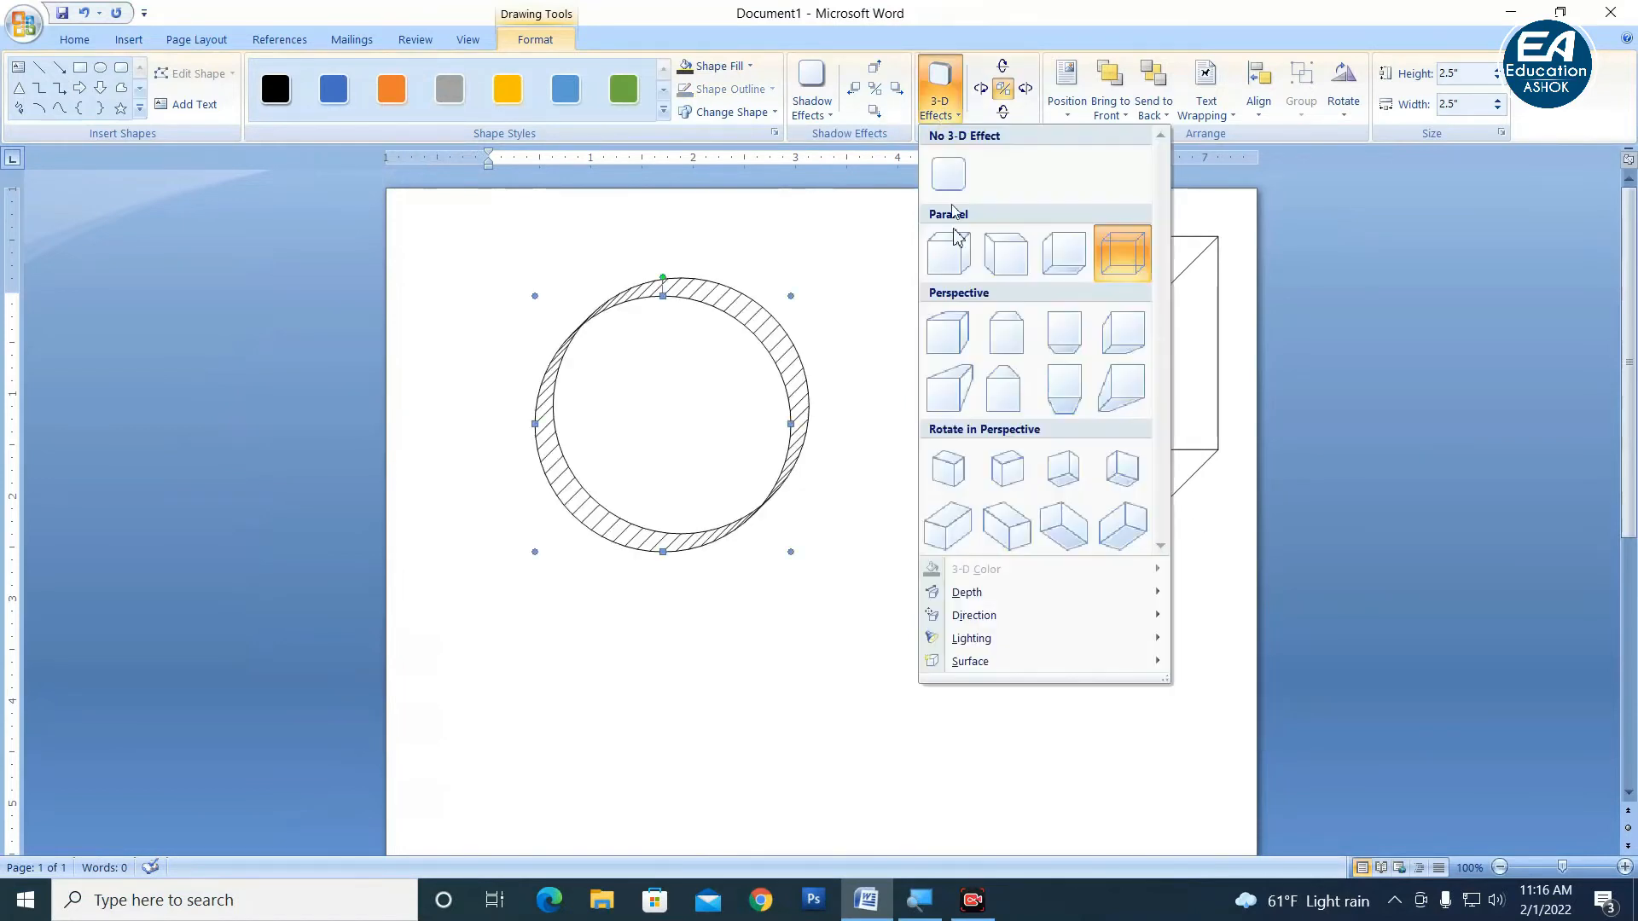
pyautogui.moveTo(1067, 592)
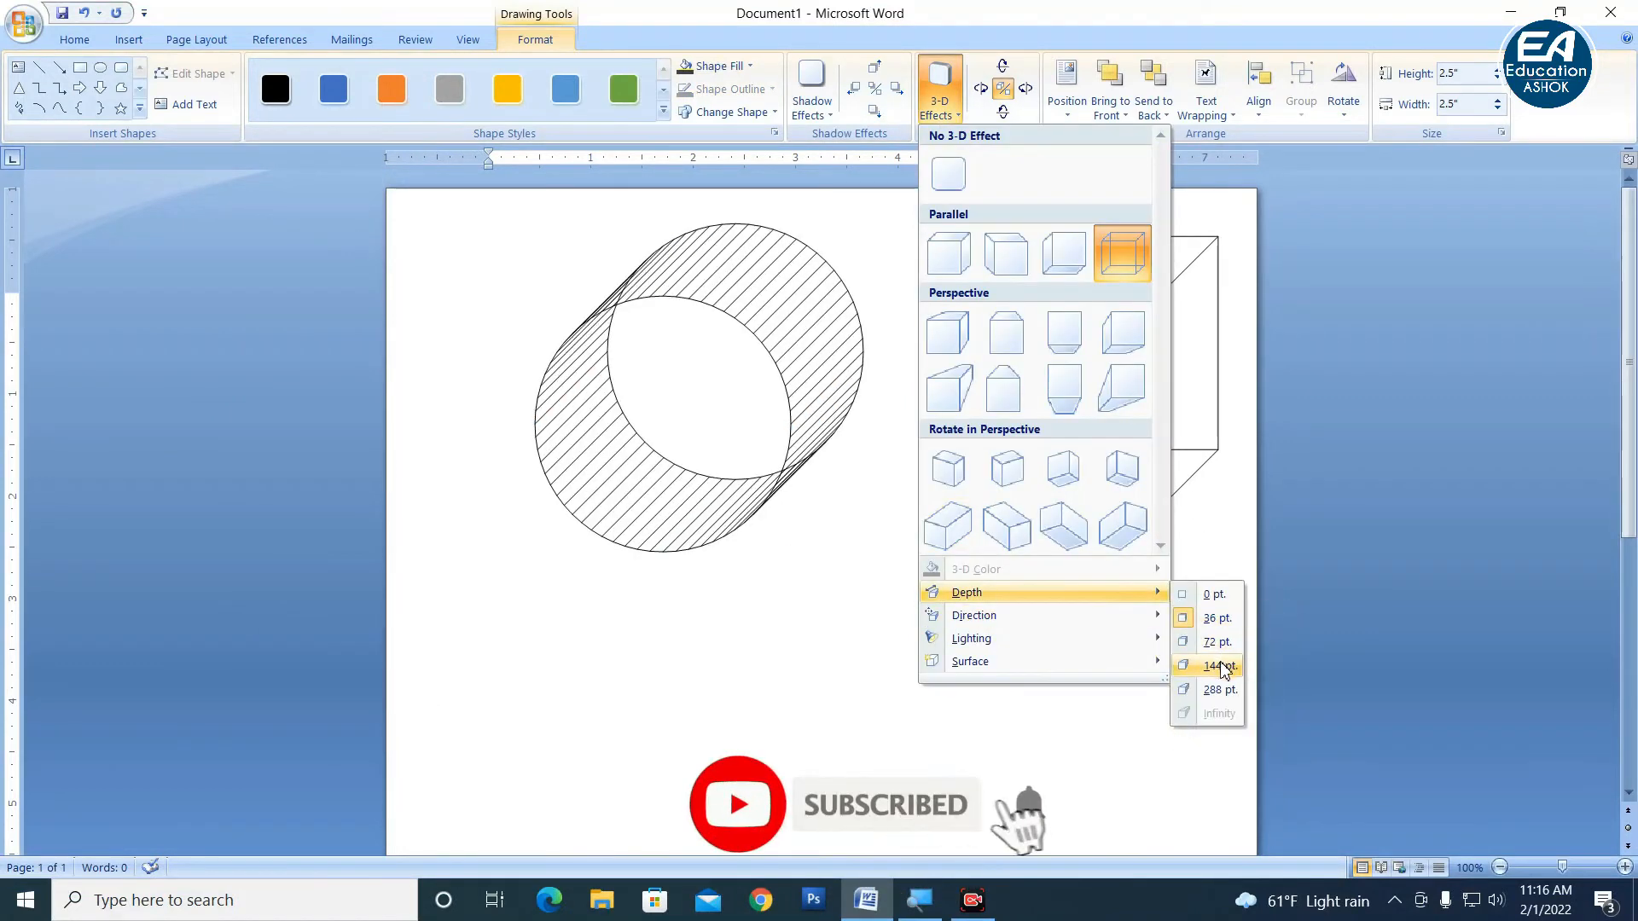
pyautogui.click(1223, 666)
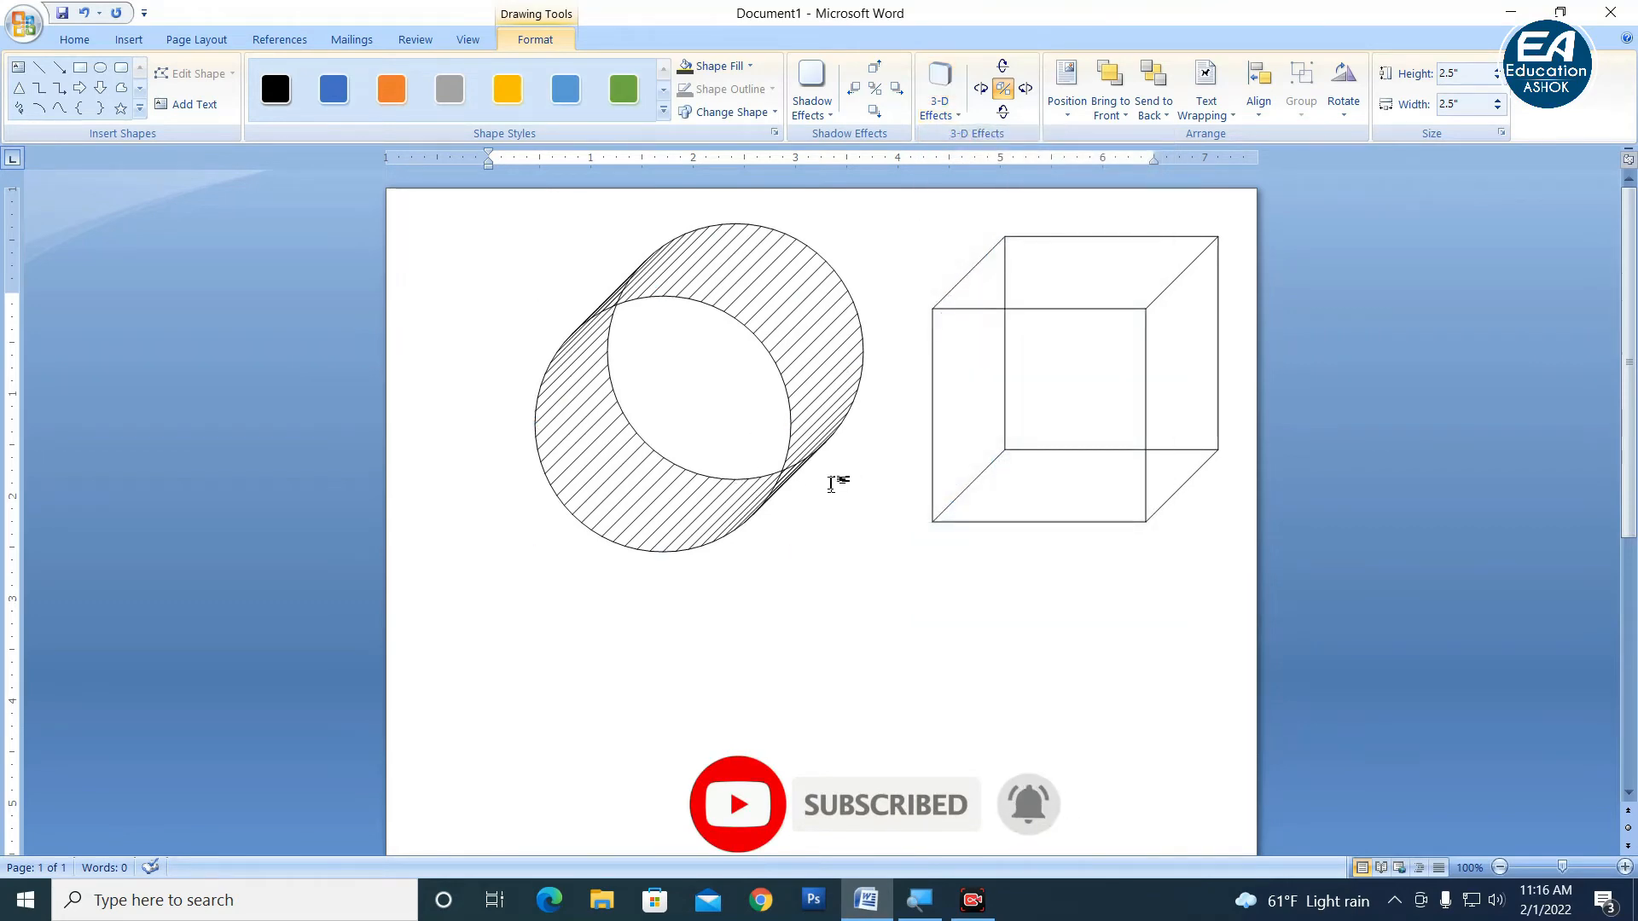
# Move the wireframe cylinder right until it slightly overlaps the cube, and deselect it.
pyautogui.click(831, 484)
pyautogui.moveTo(768, 475); pyautogui.dragTo(888, 475)
pyautogui.click(924, 627)
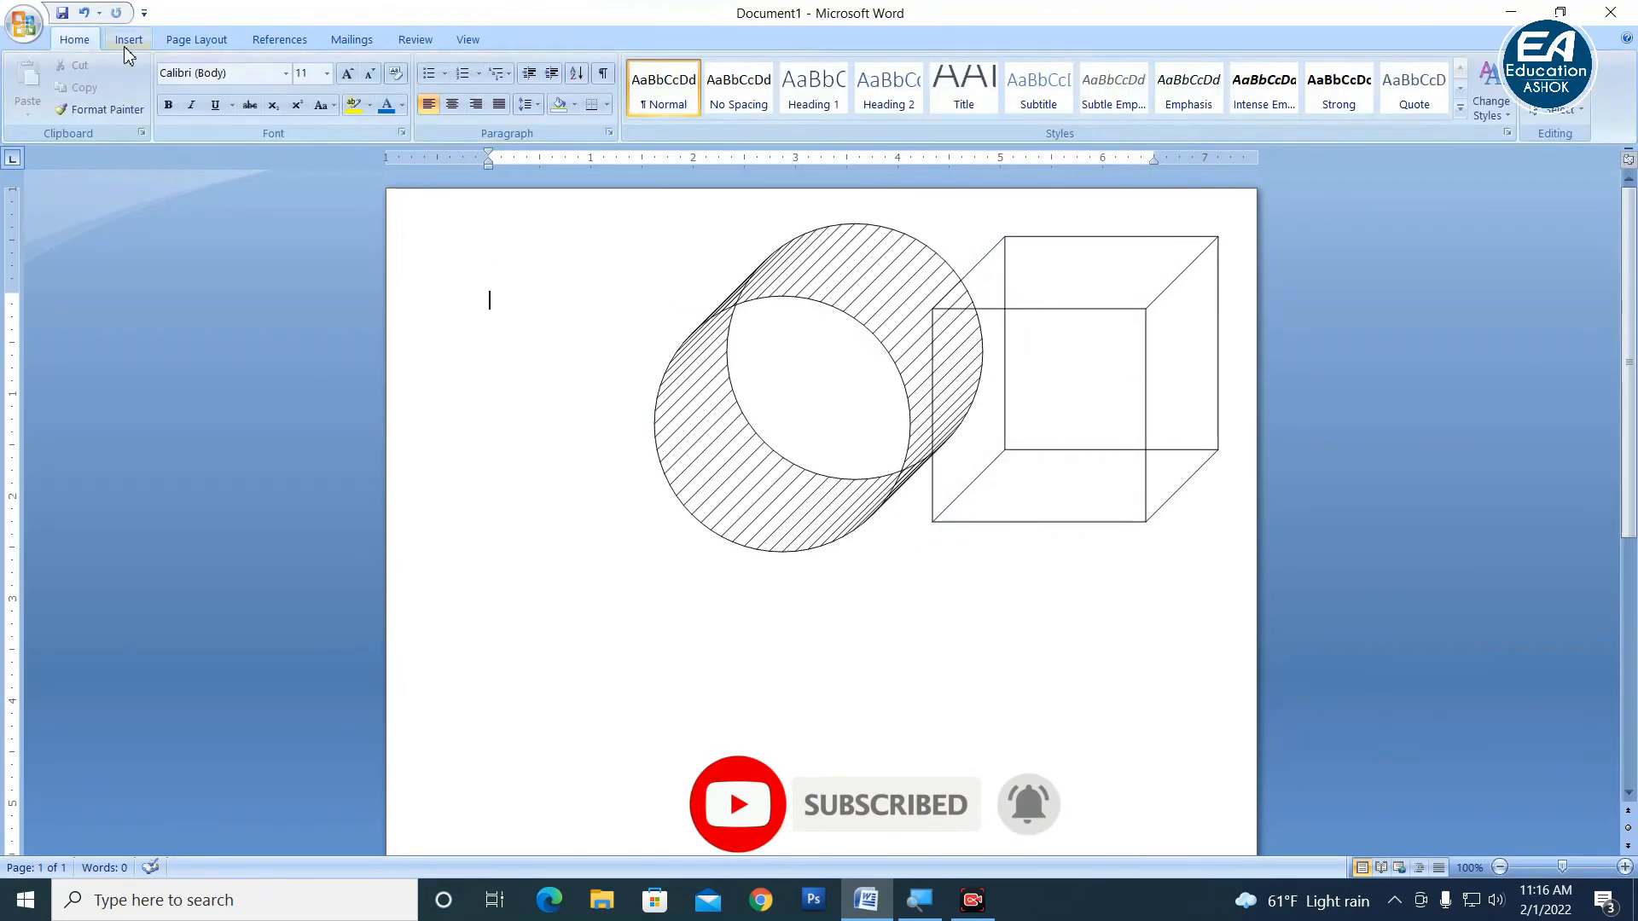
# Draw a wide rectangle about 5.4" by 1.25" below the cylinder and cube.
pyautogui.click(124, 46)
pyautogui.click(302, 89)
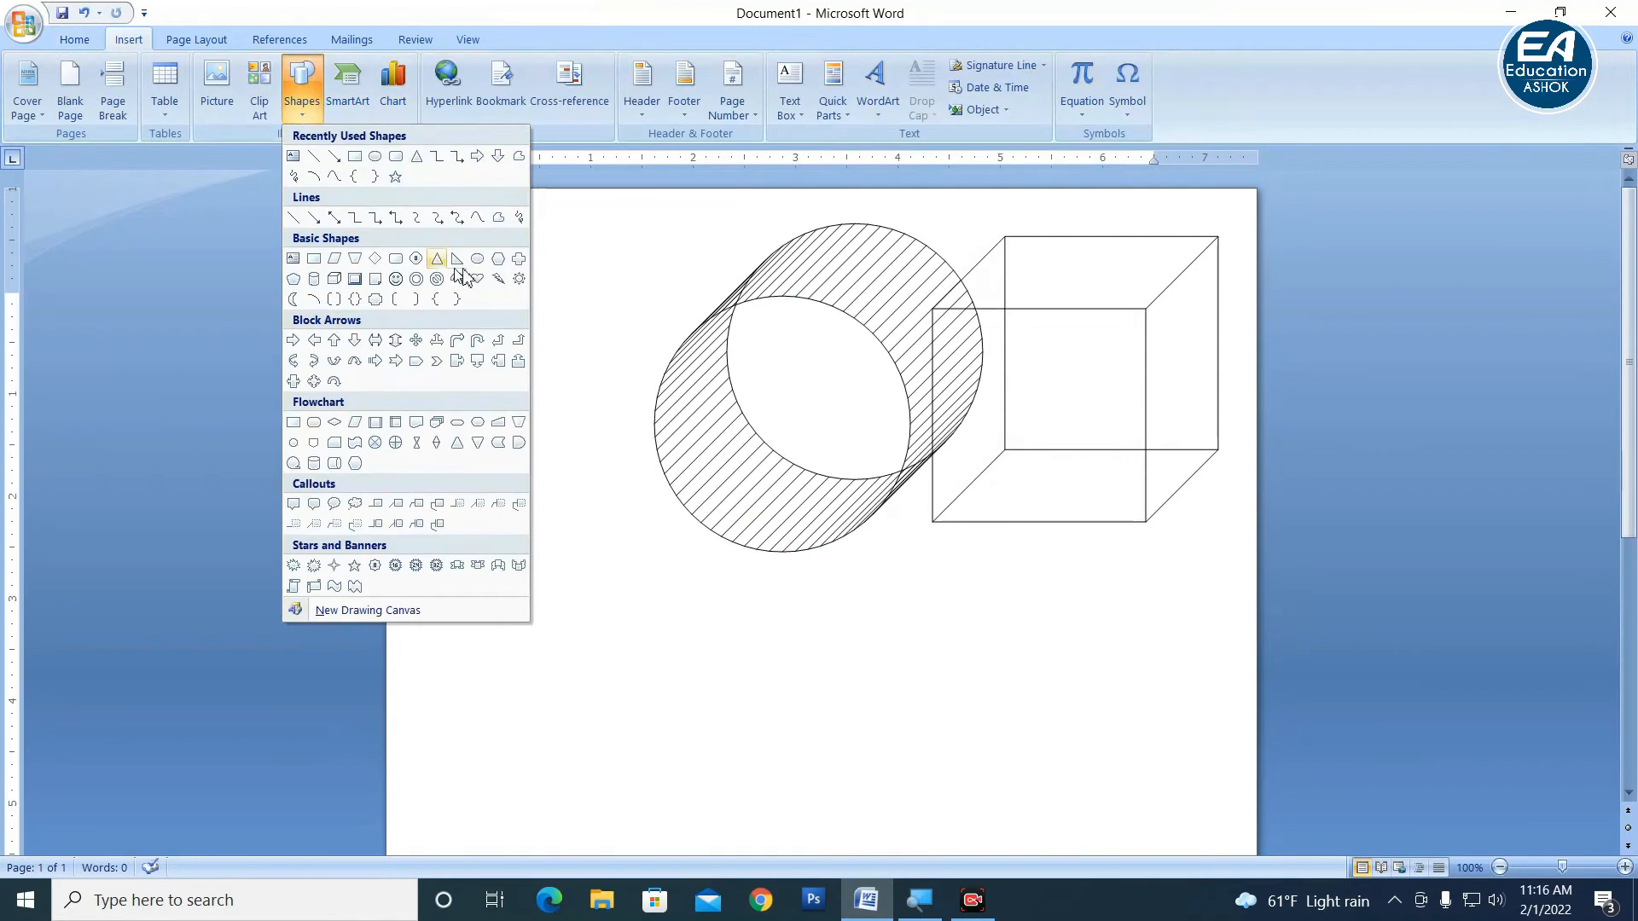
pyautogui.click(355, 156)
pyautogui.moveTo(503, 643)
pyautogui.mouseDown()
pyautogui.moveTo(953, 694)
pyautogui.moveTo(1055, 770)
pyautogui.mouseUp()
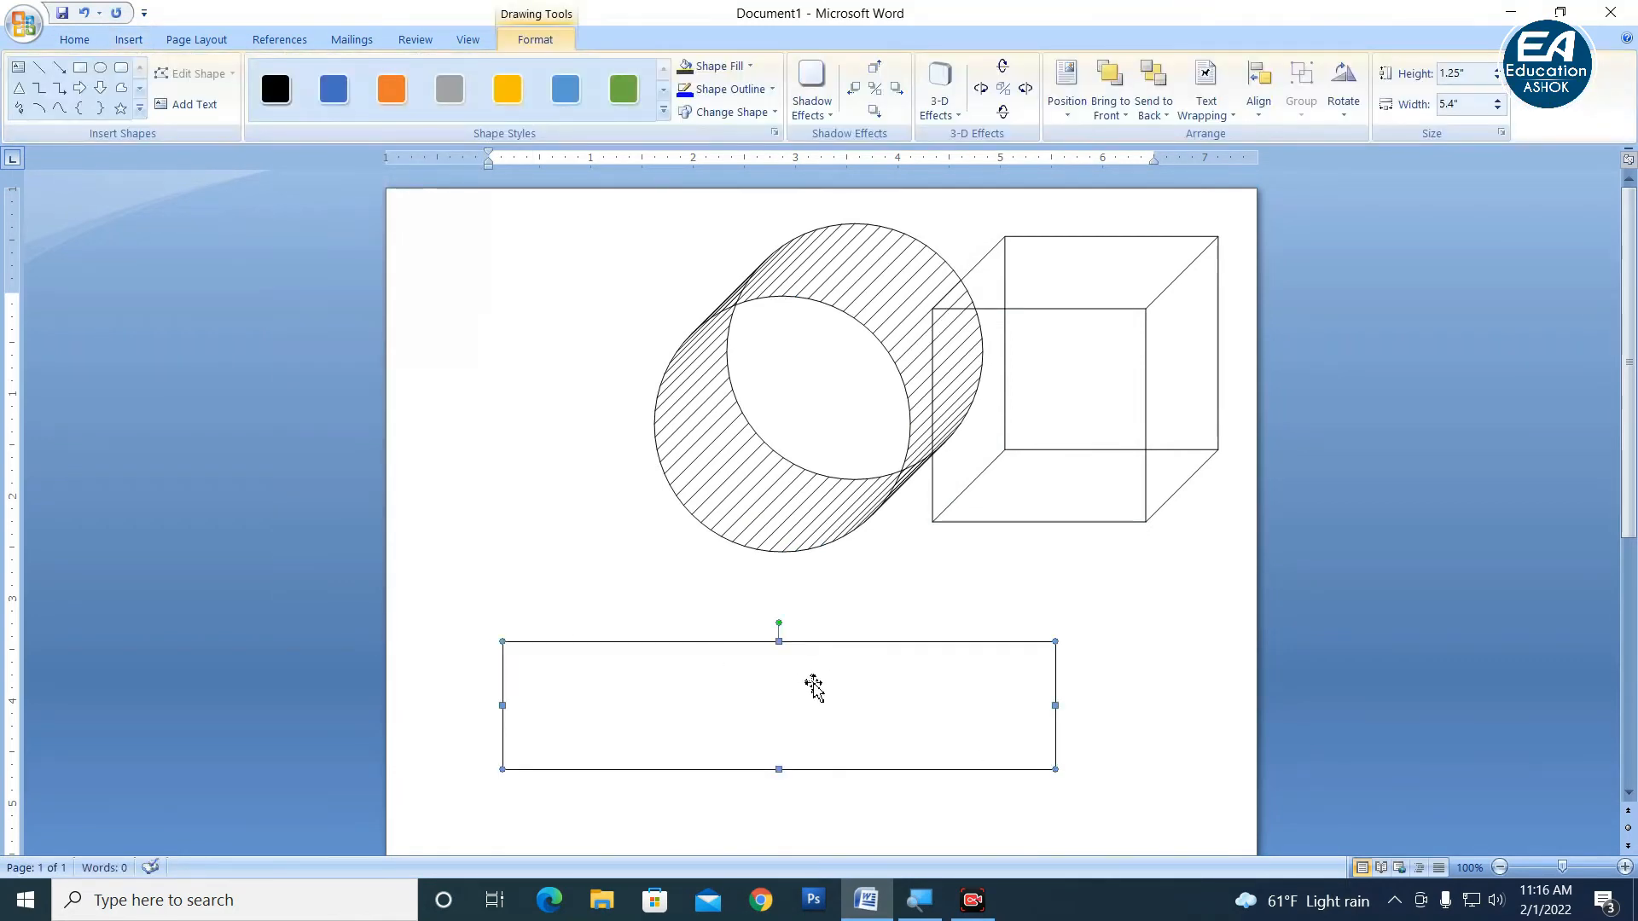
# Give the rectangle a 3-D effect with the Wire Frame surface and a depth of 144 pt.
pyautogui.click(941, 101)
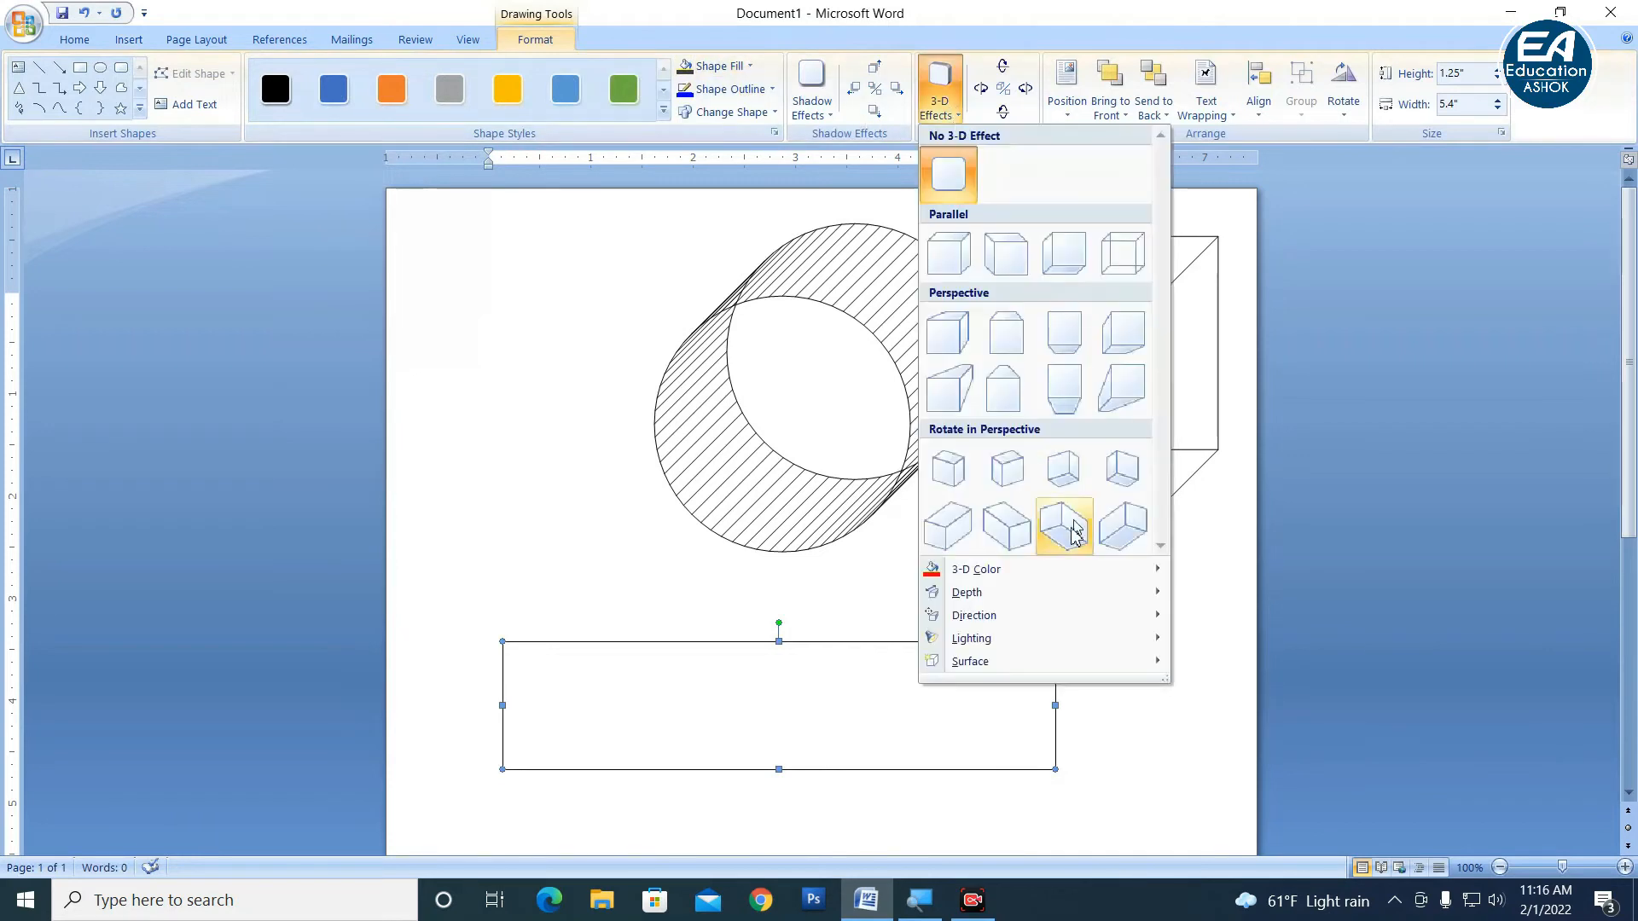
pyautogui.moveTo(1058, 661)
pyautogui.click(1237, 733)
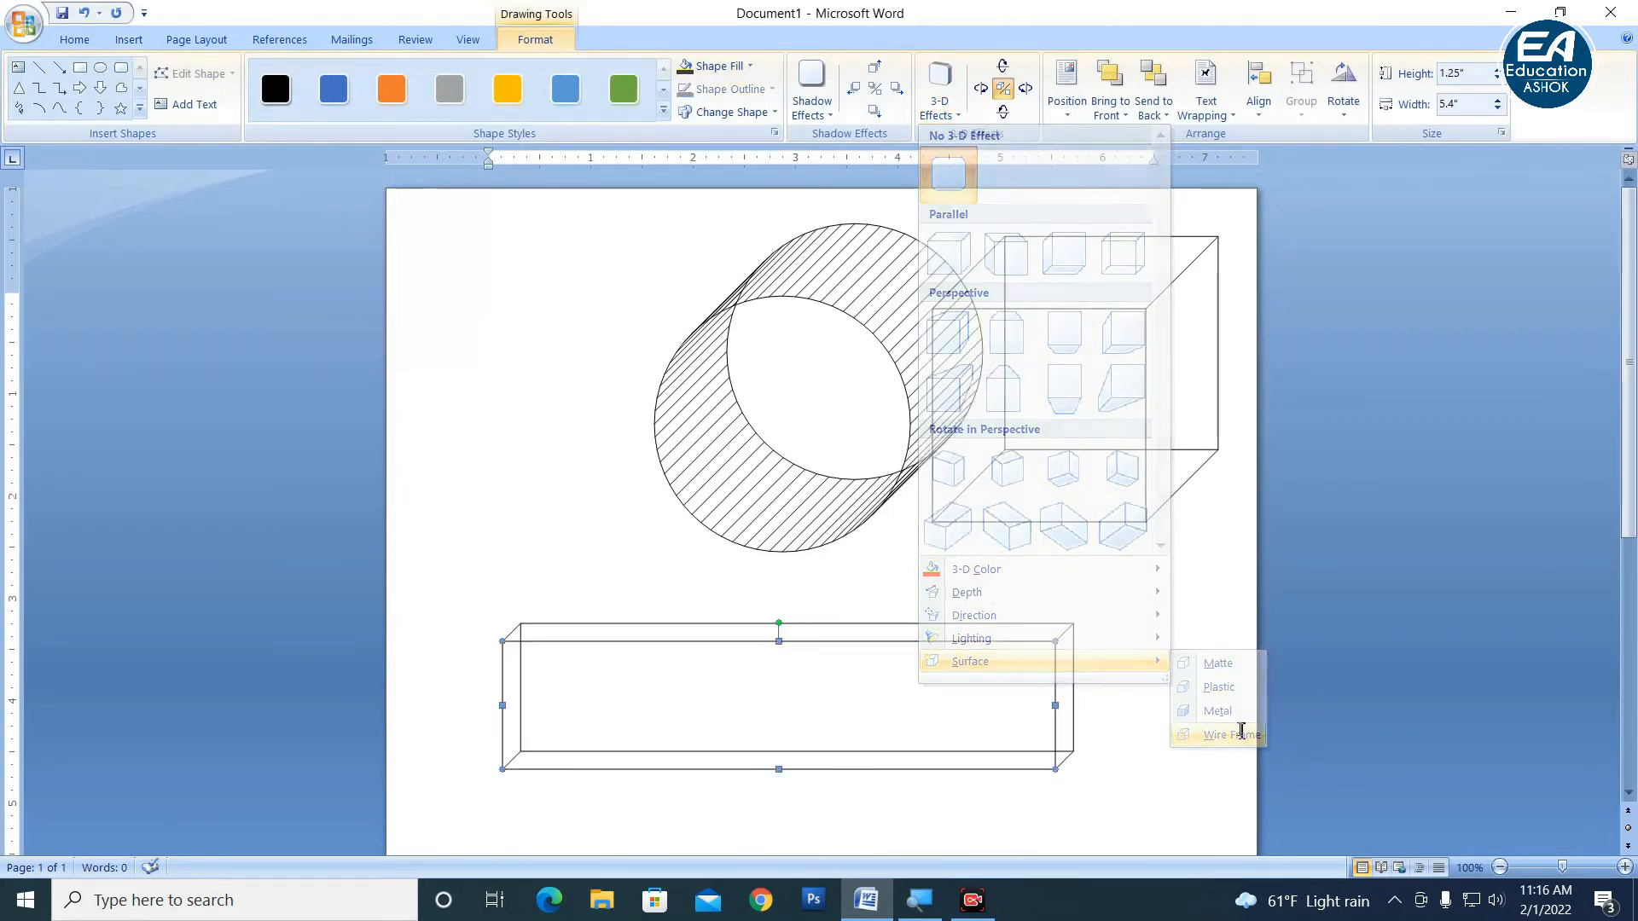
pyautogui.click(940, 94)
pyautogui.moveTo(1030, 622)
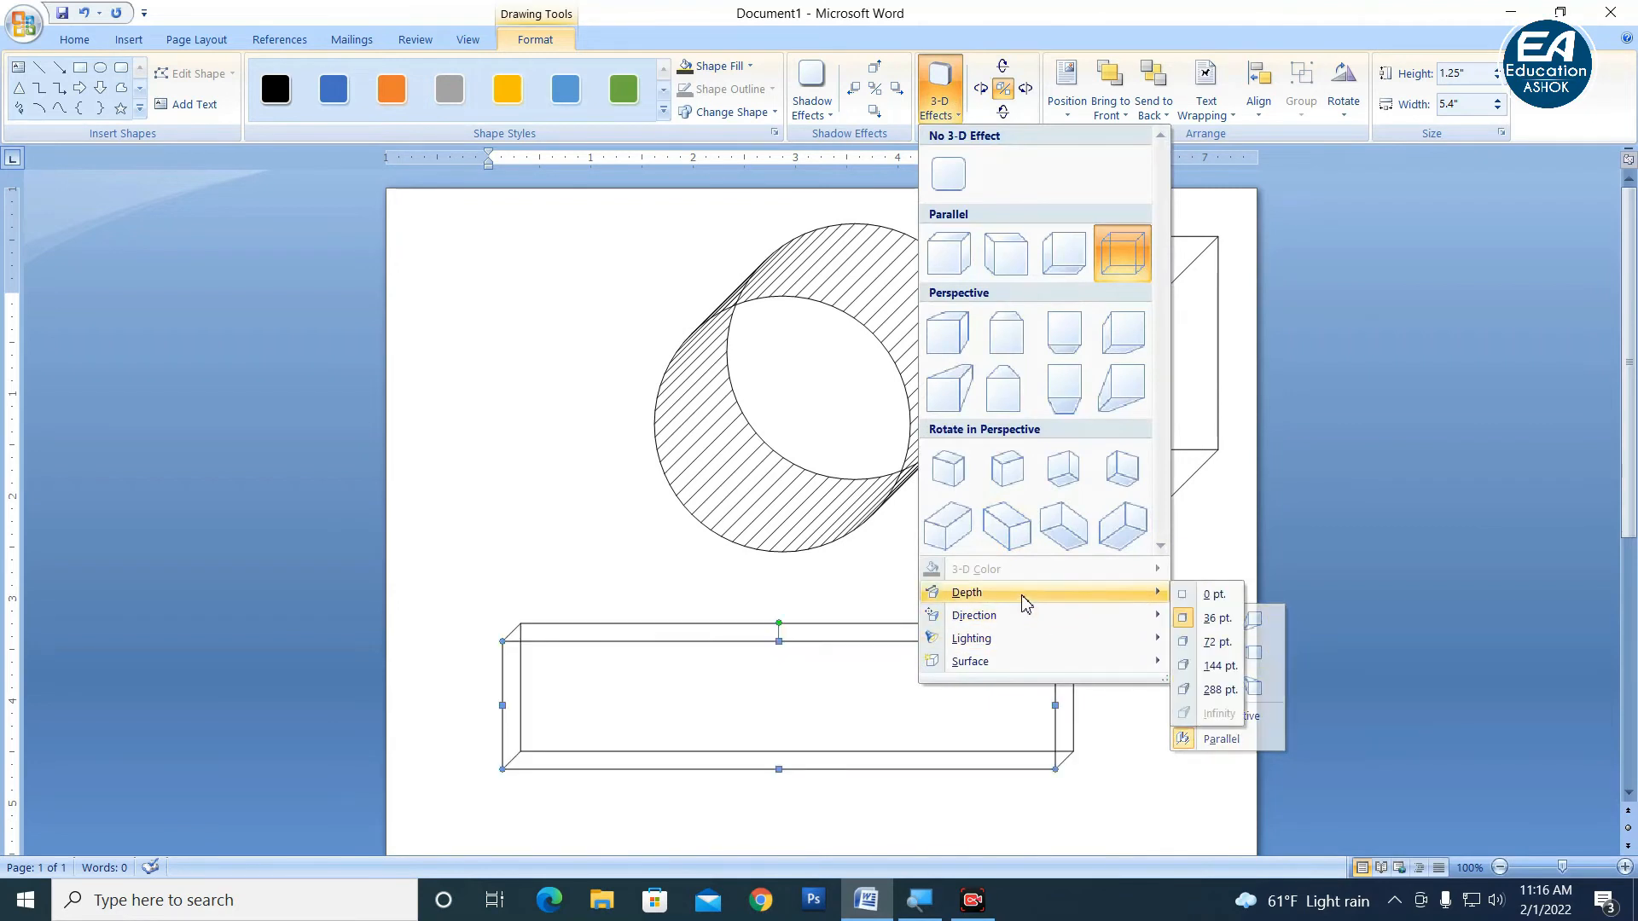
pyautogui.click(1217, 642)
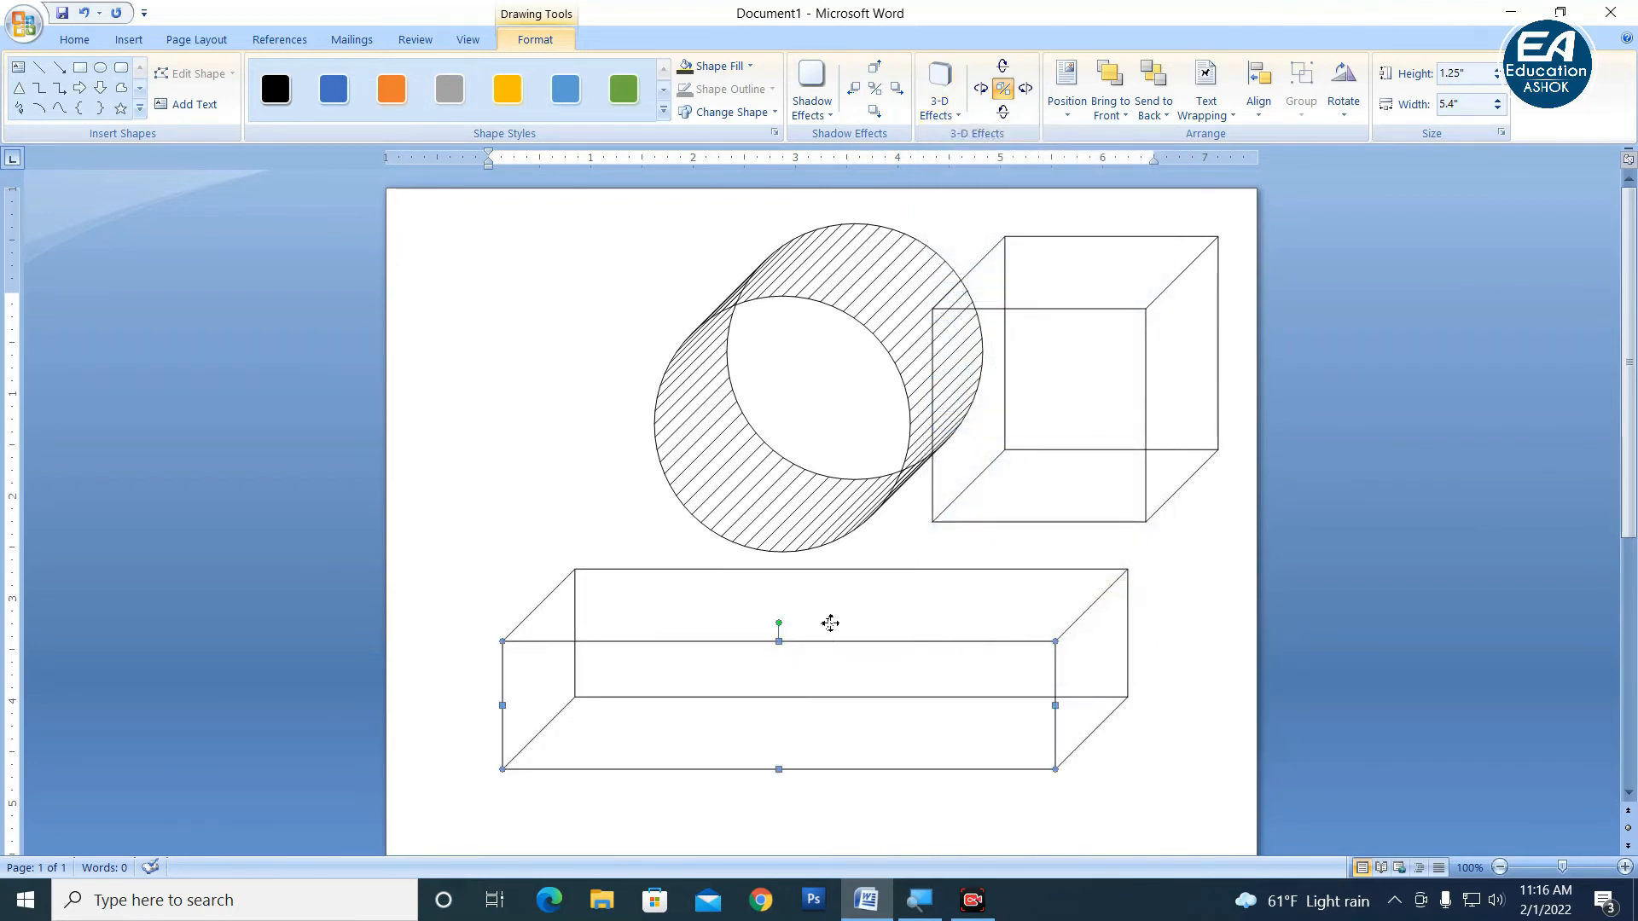
# Move the wireframe cuboid up to the top of the page, overlapping the cylinder and cube.
pyautogui.moveTo(830, 624); pyautogui.dragTo(867, 535)
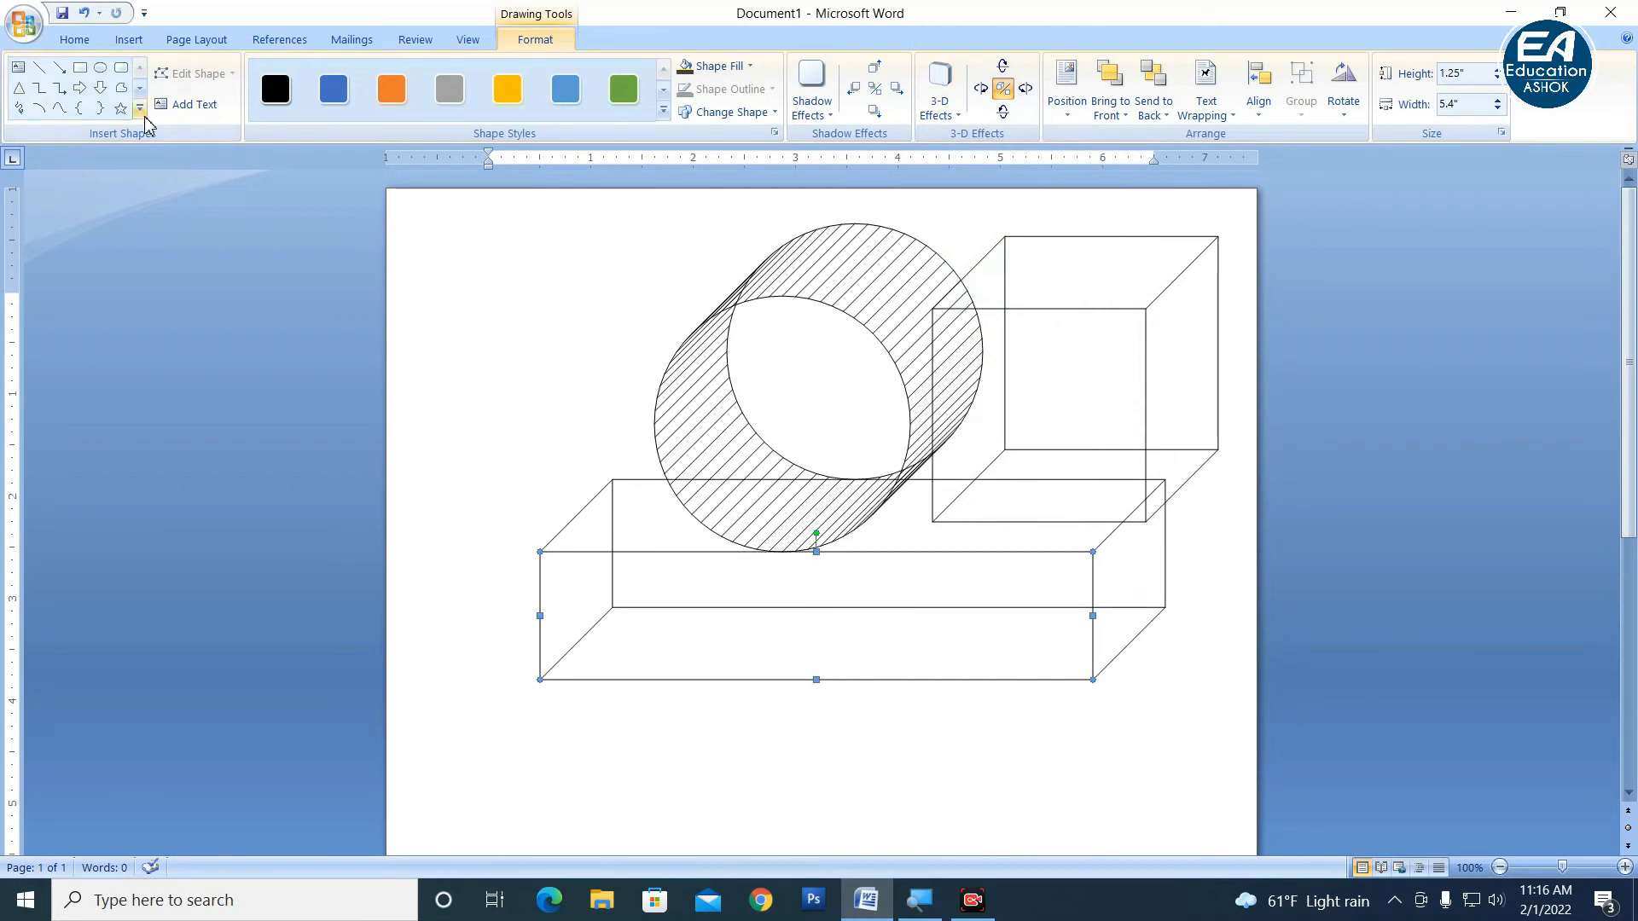
pyautogui.click(667, 501)
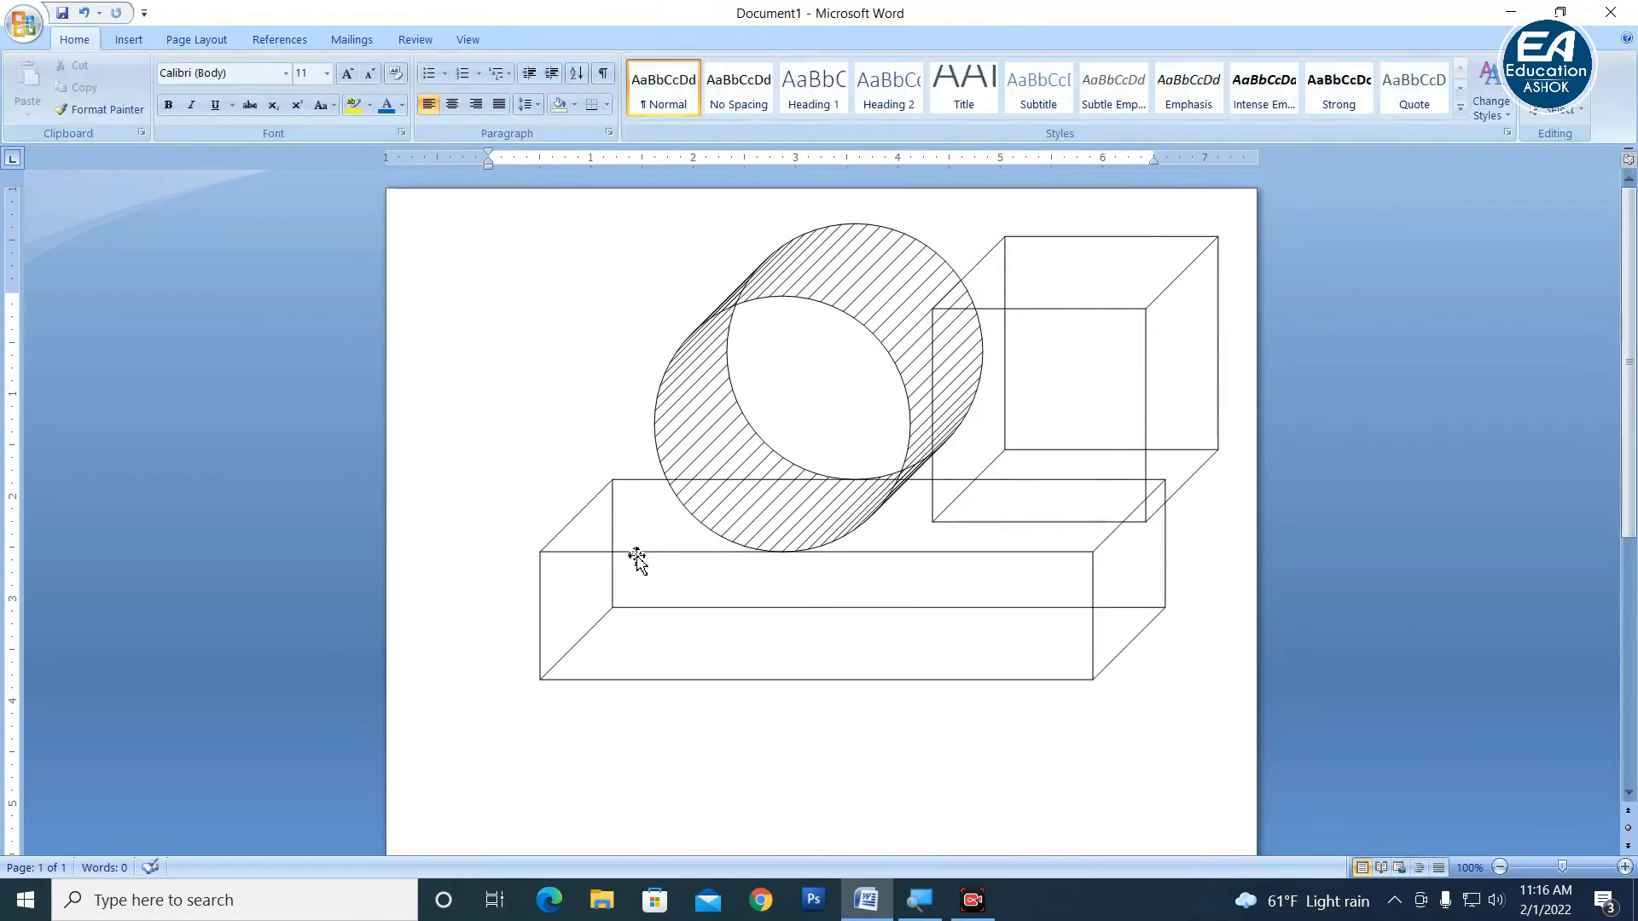
pyautogui.moveTo(638, 560); pyautogui.dragTo(652, 252)
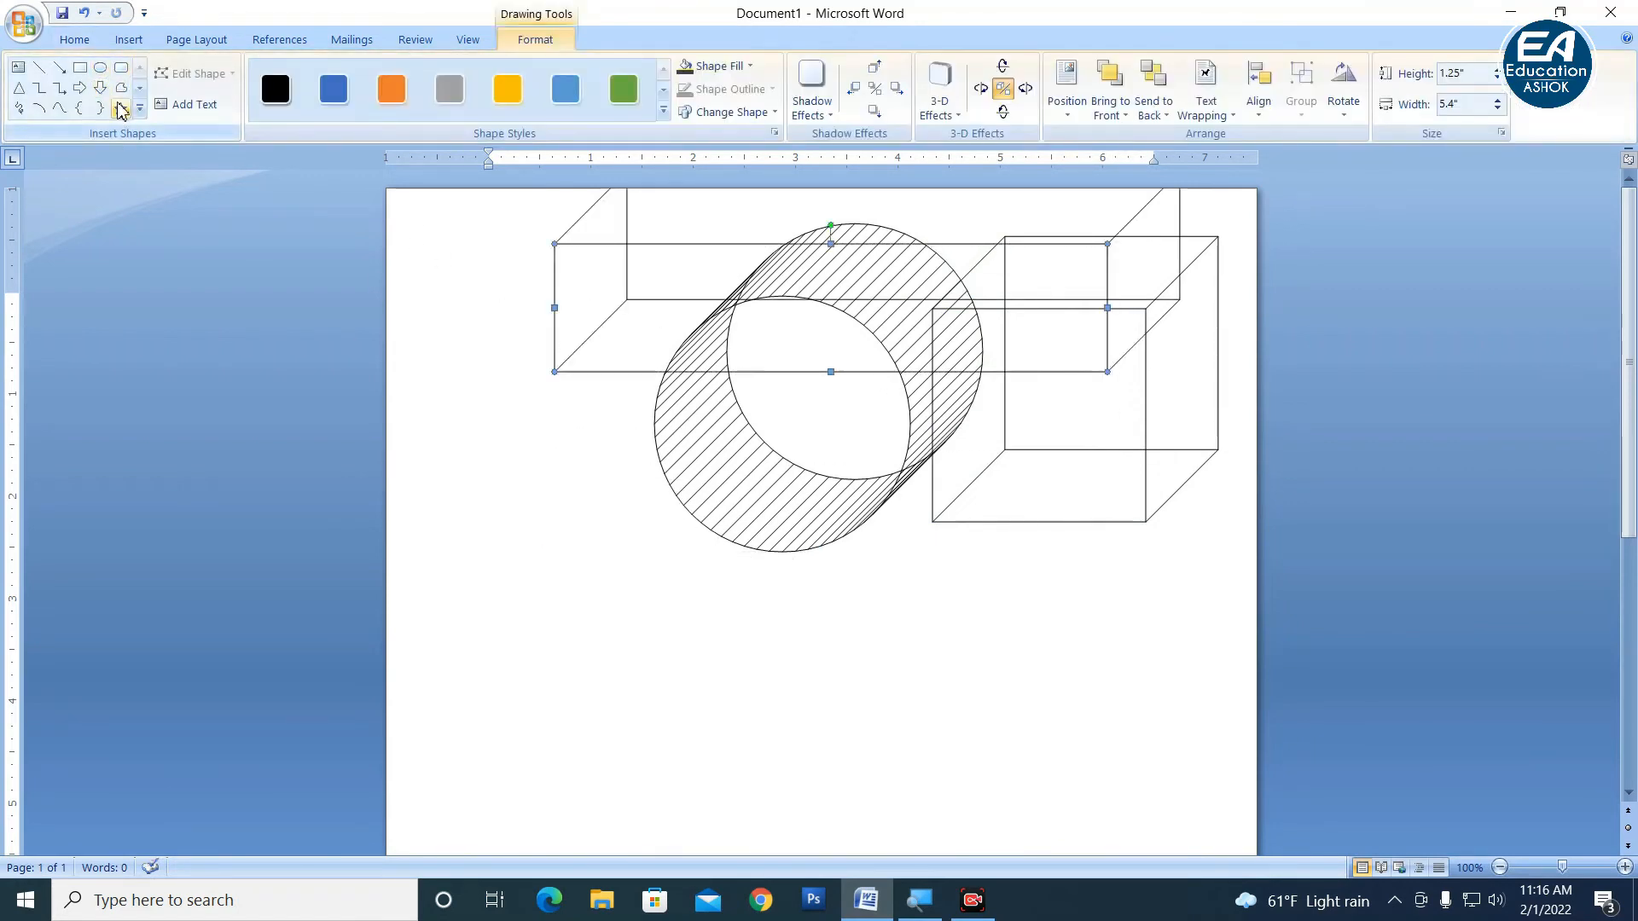
# Draw an isosceles triangle about 1.93" wide and 1.67" high below the cylinder, on the page's left half.
pyautogui.click(140, 109)
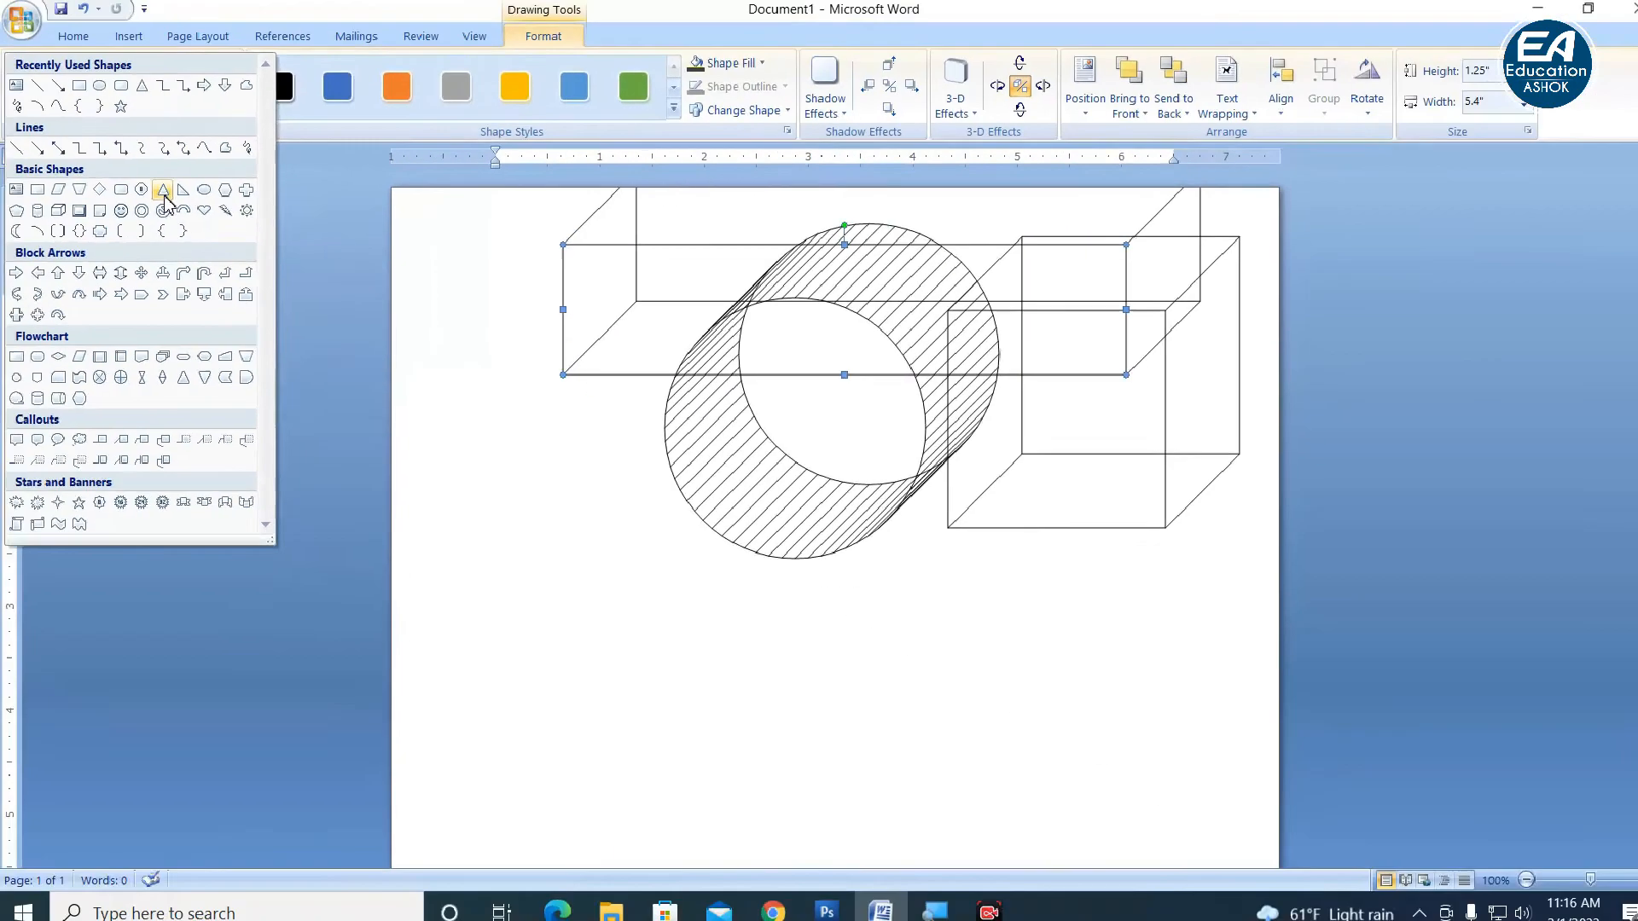
pyautogui.click(164, 196)
pyautogui.moveTo(525, 566)
pyautogui.mouseDown()
pyautogui.moveTo(683, 728)
pyautogui.moveTo(722, 737)
pyautogui.mouseUp()
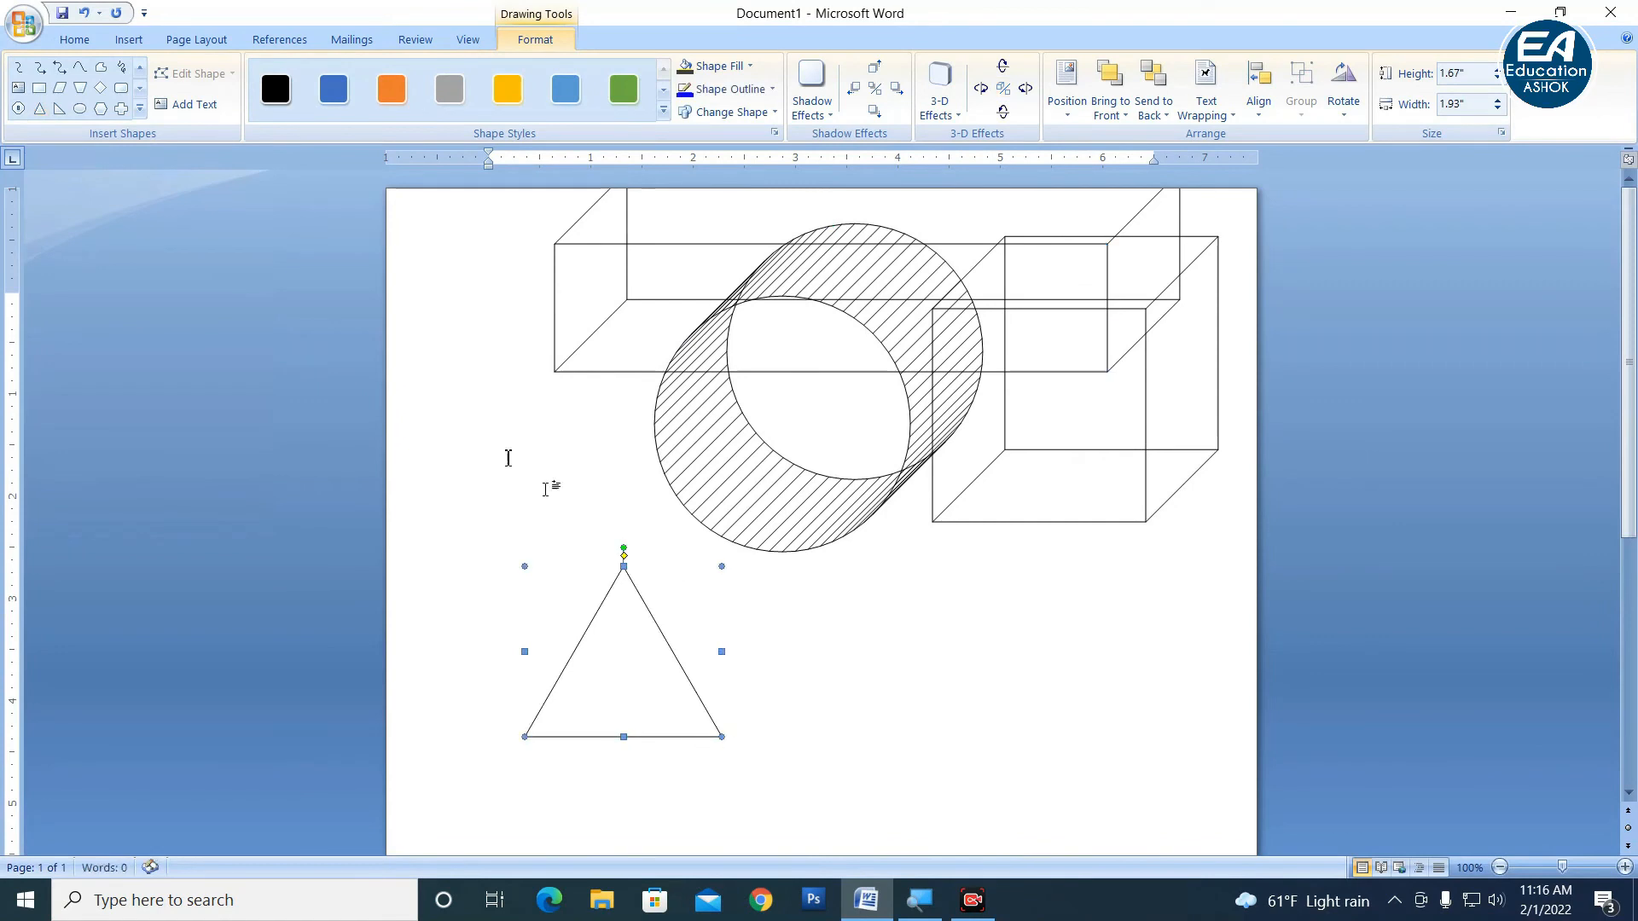
# Give the triangle a Wire Frame 3-D effect 288 pt deep and move the prism to the right, beneath the cylinder and cube.
pyautogui.click(940, 89)
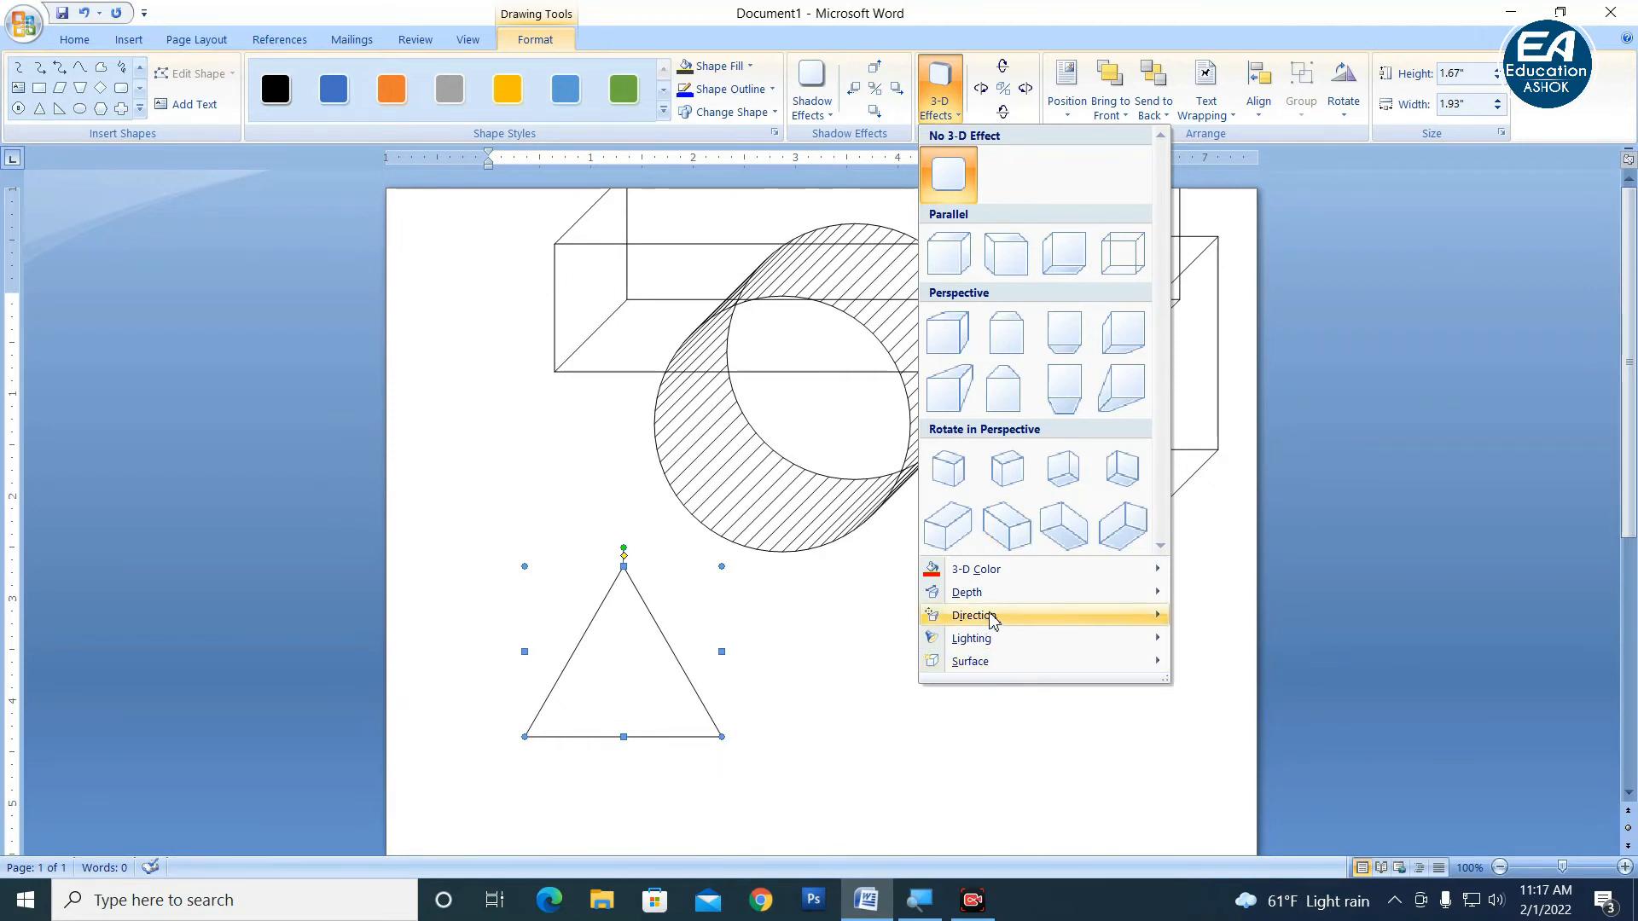
pyautogui.moveTo(995, 666)
pyautogui.click(1231, 735)
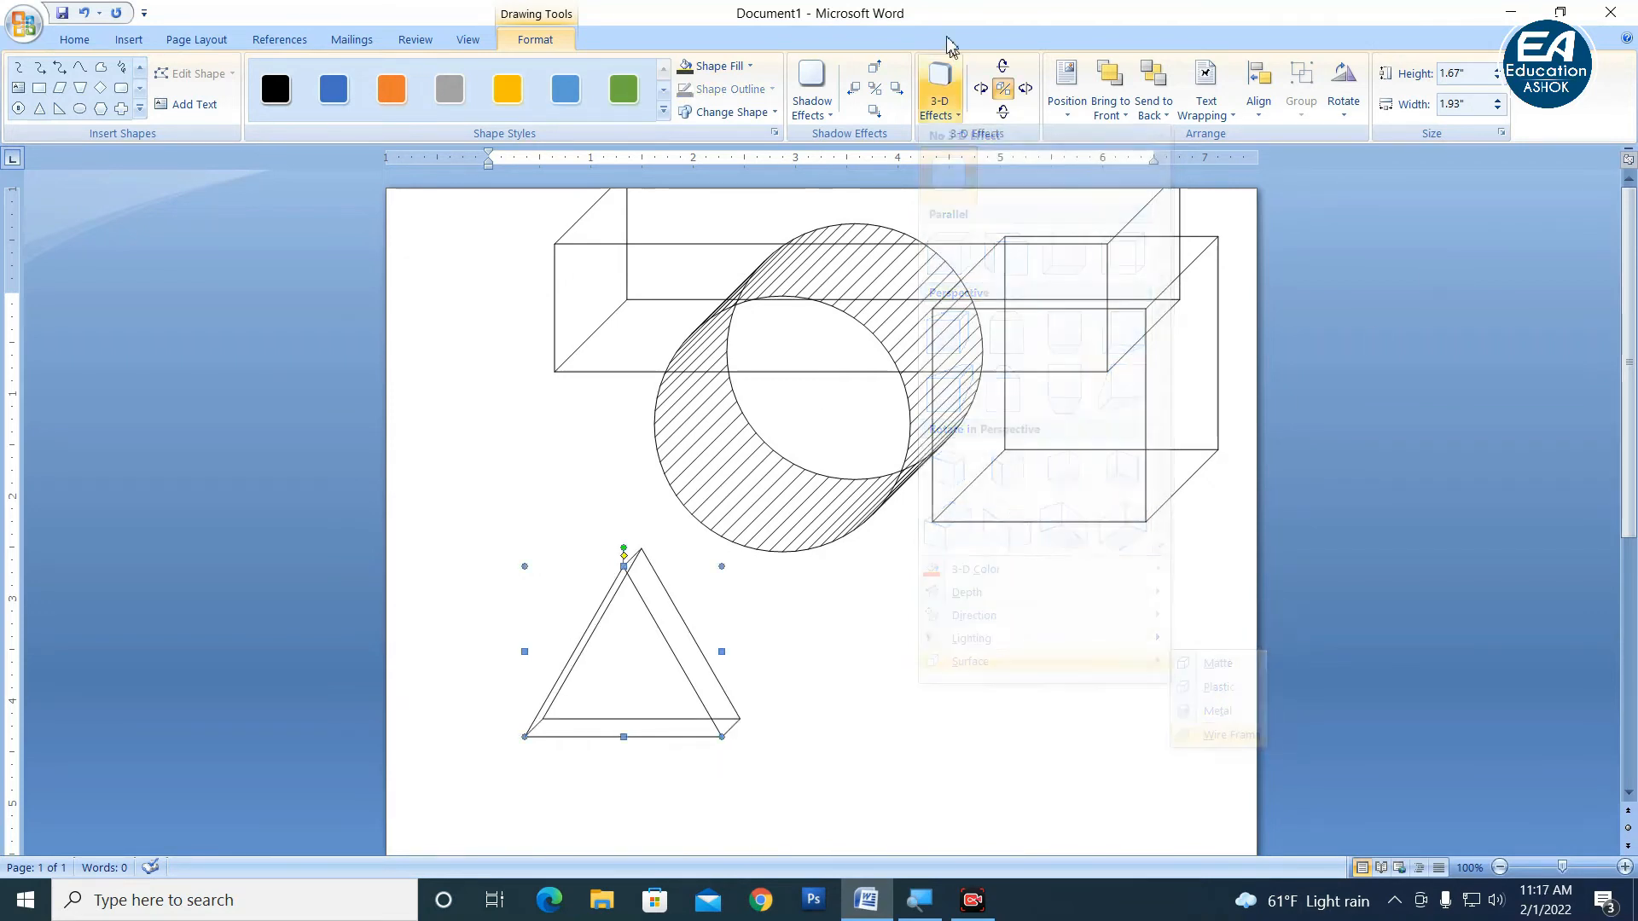
pyautogui.click(940, 90)
pyautogui.moveTo(997, 592)
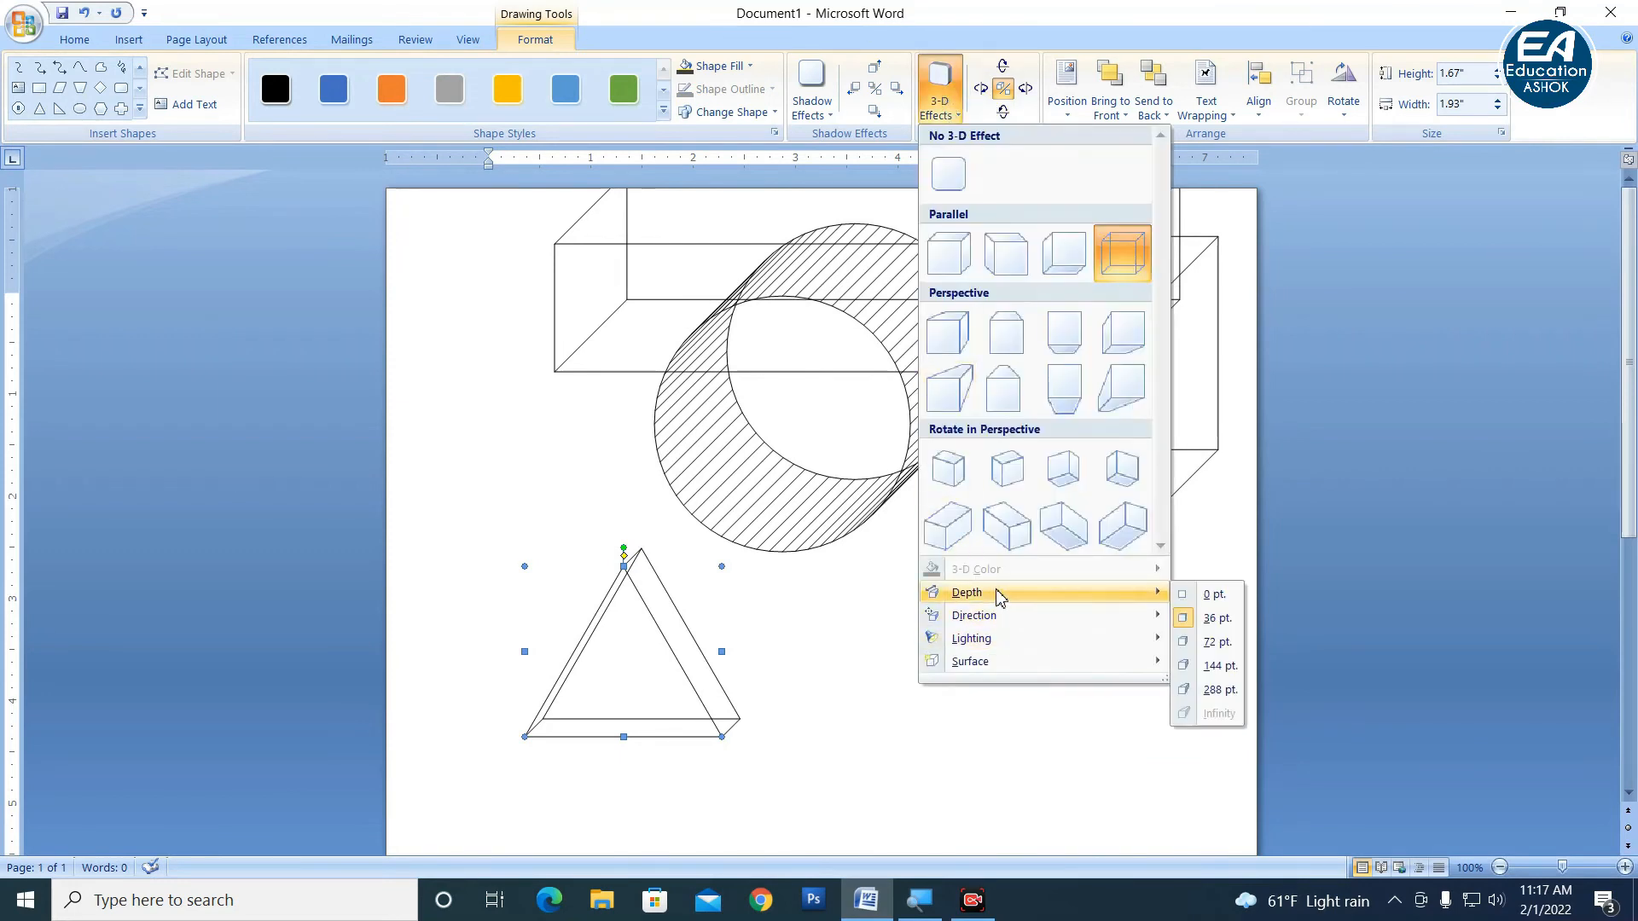
pyautogui.click(1220, 690)
pyautogui.moveTo(793, 669); pyautogui.dragTo(1040, 758)
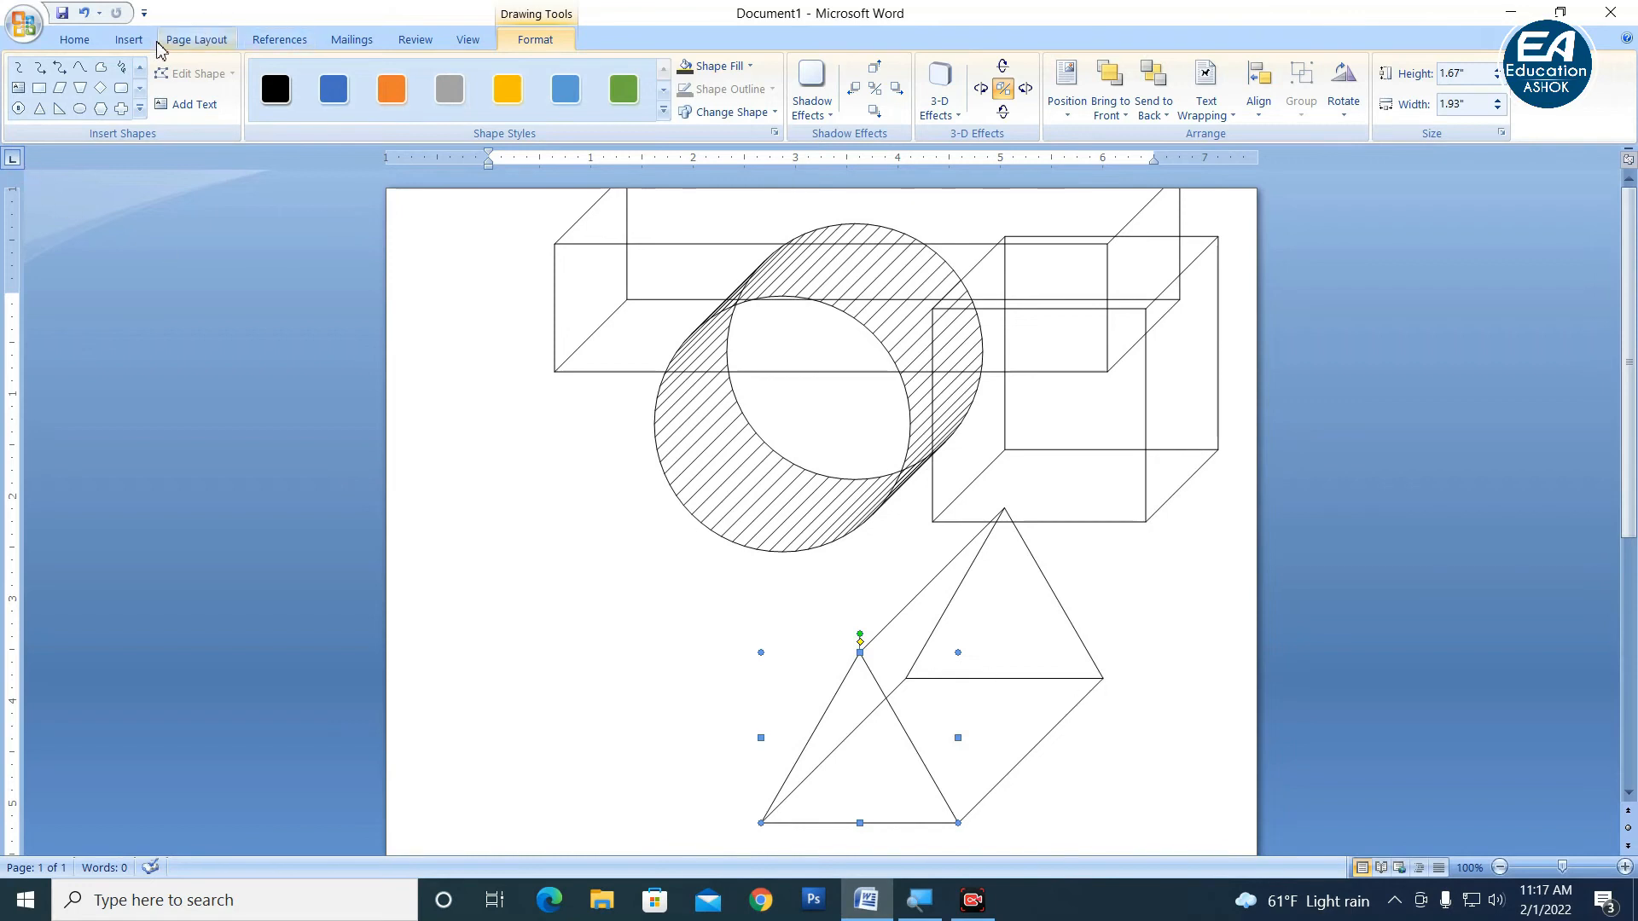
# Draw a parallelogram about 1.71" wide and 1.28" high on the page's left half, beside the triangular prism.
pyautogui.click(139, 108)
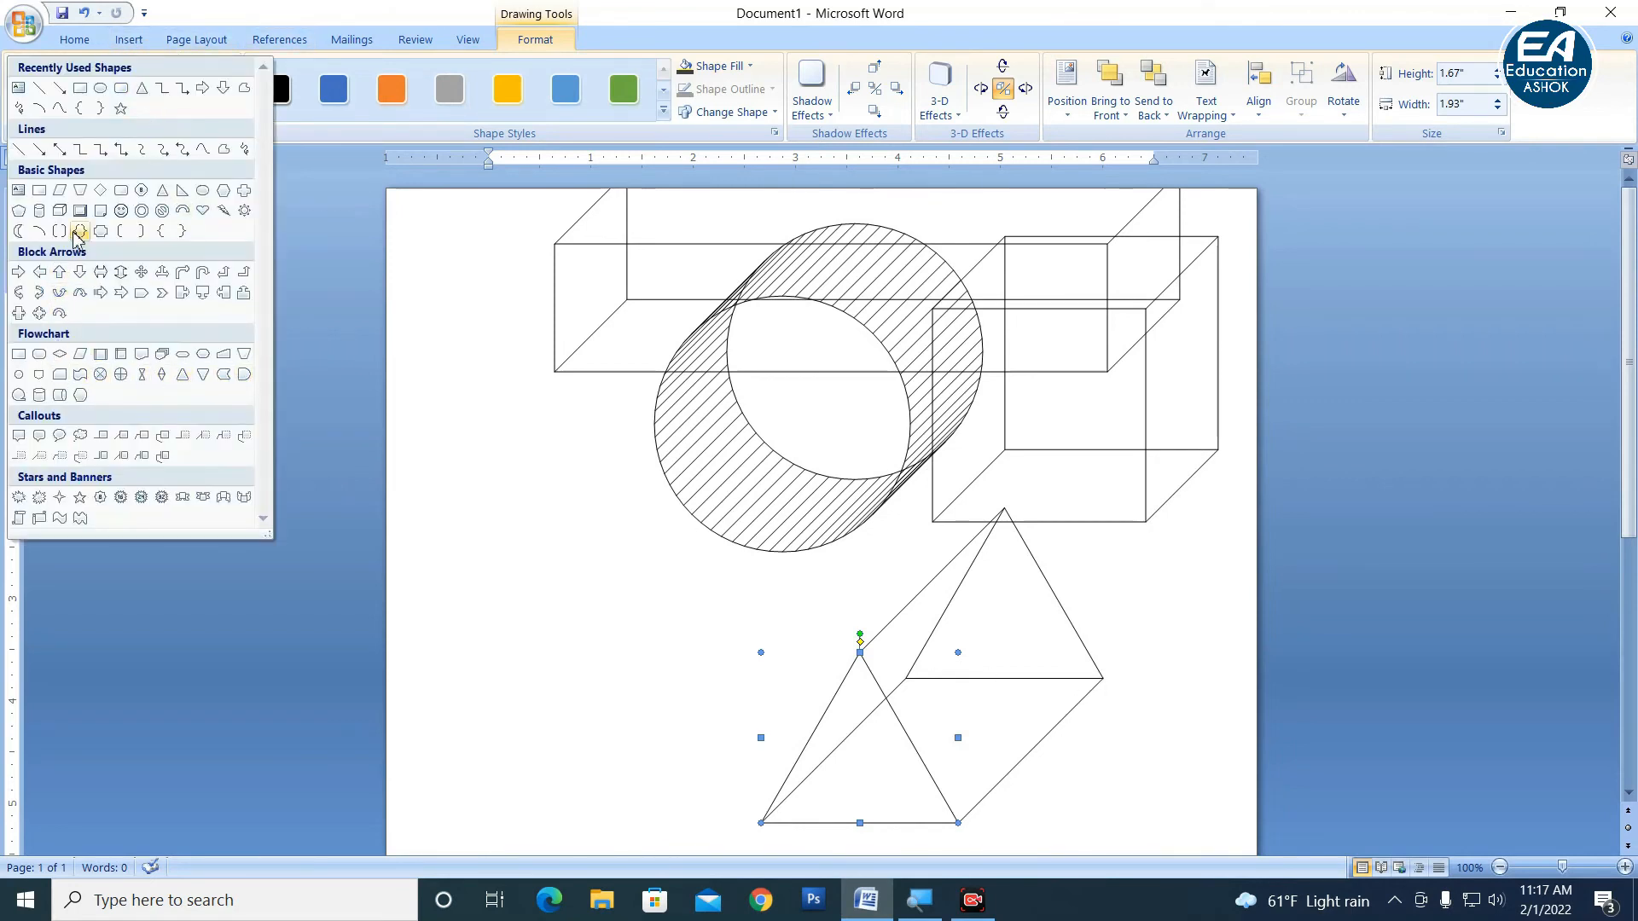
pyautogui.click(59, 196)
pyautogui.moveTo(495, 528); pyautogui.dragTo(671, 659)
pyautogui.moveTo(605, 546); pyautogui.dragTo(583, 582)
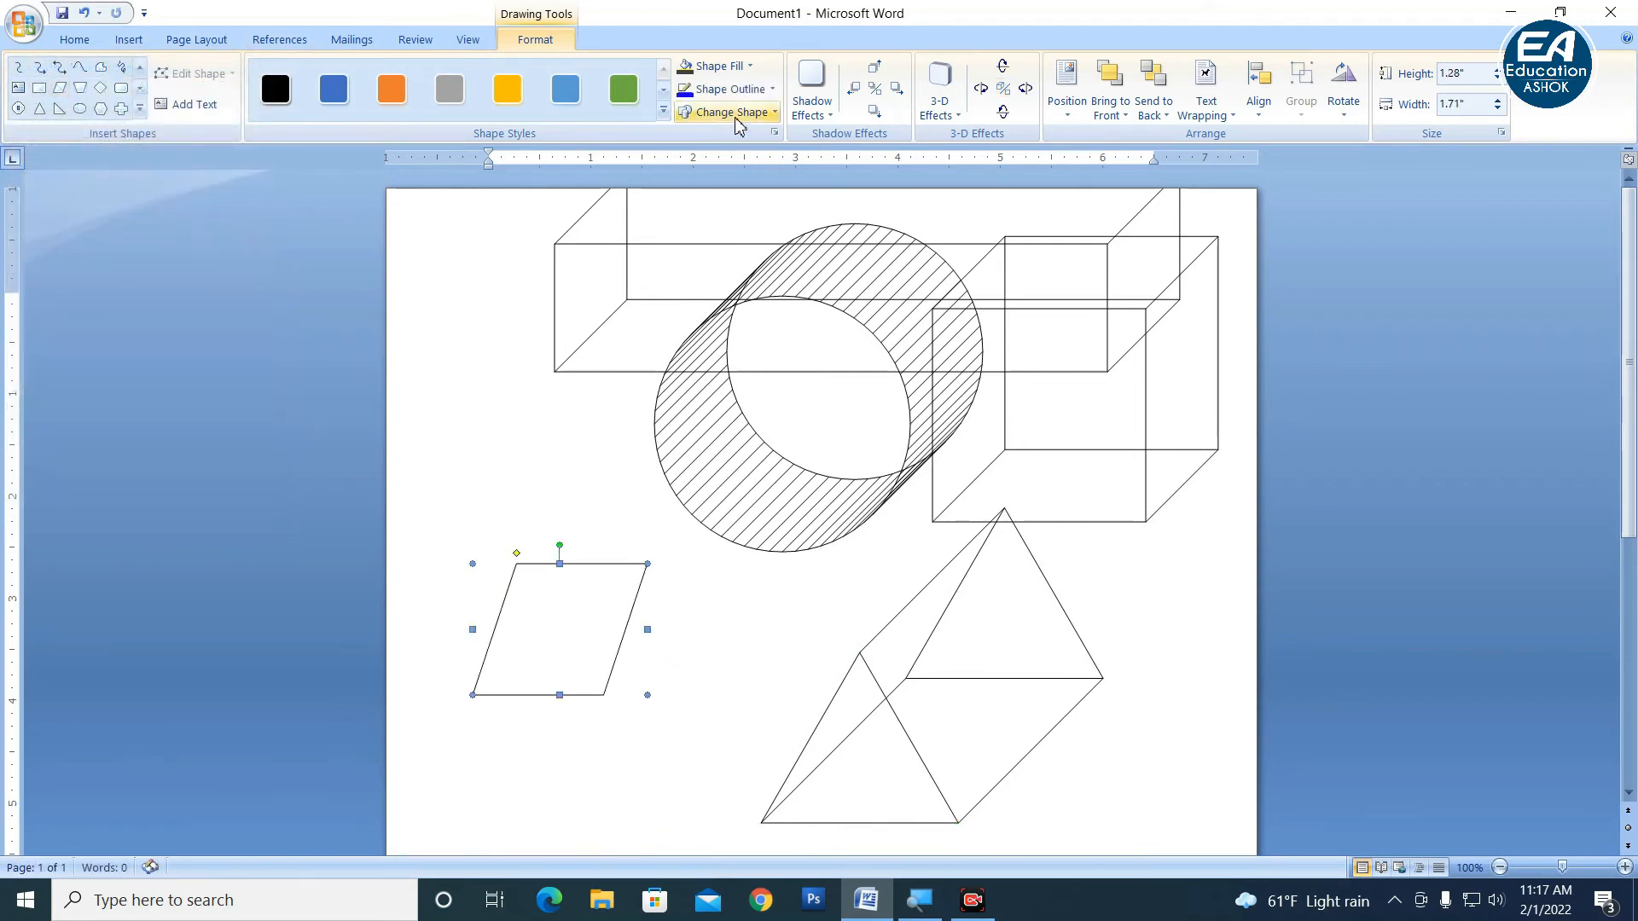
# Give the parallelogram a 3-D effect with the Wire Frame surface and a depth of 144 pt.
pyautogui.click(939, 94)
pyautogui.moveTo(989, 662)
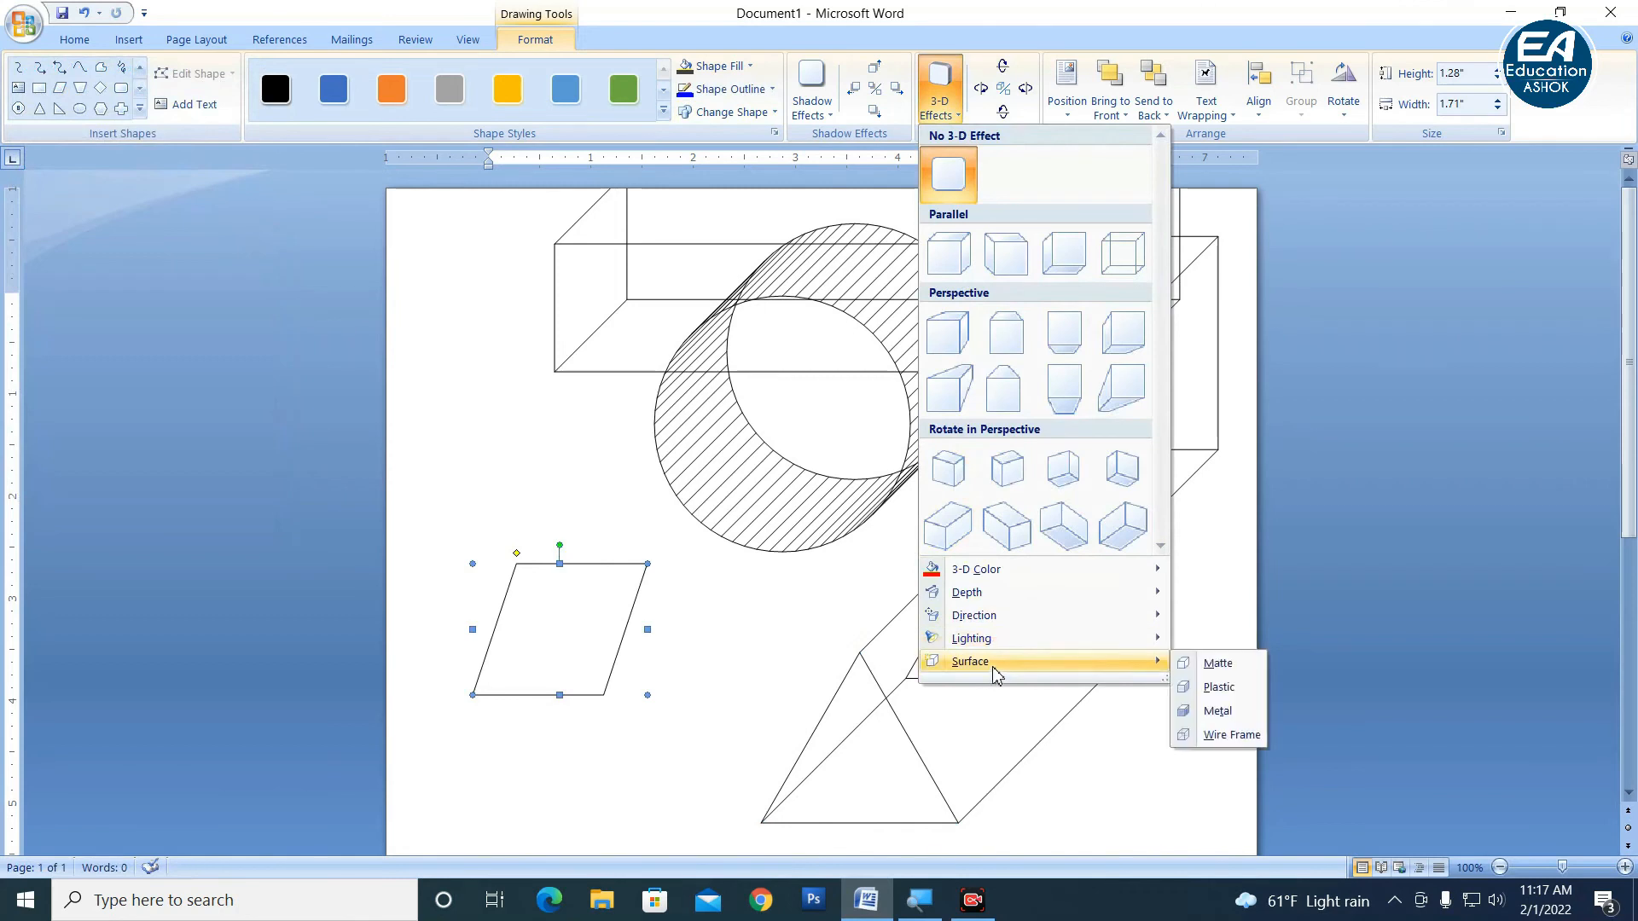
pyautogui.click(1232, 737)
pyautogui.click(939, 94)
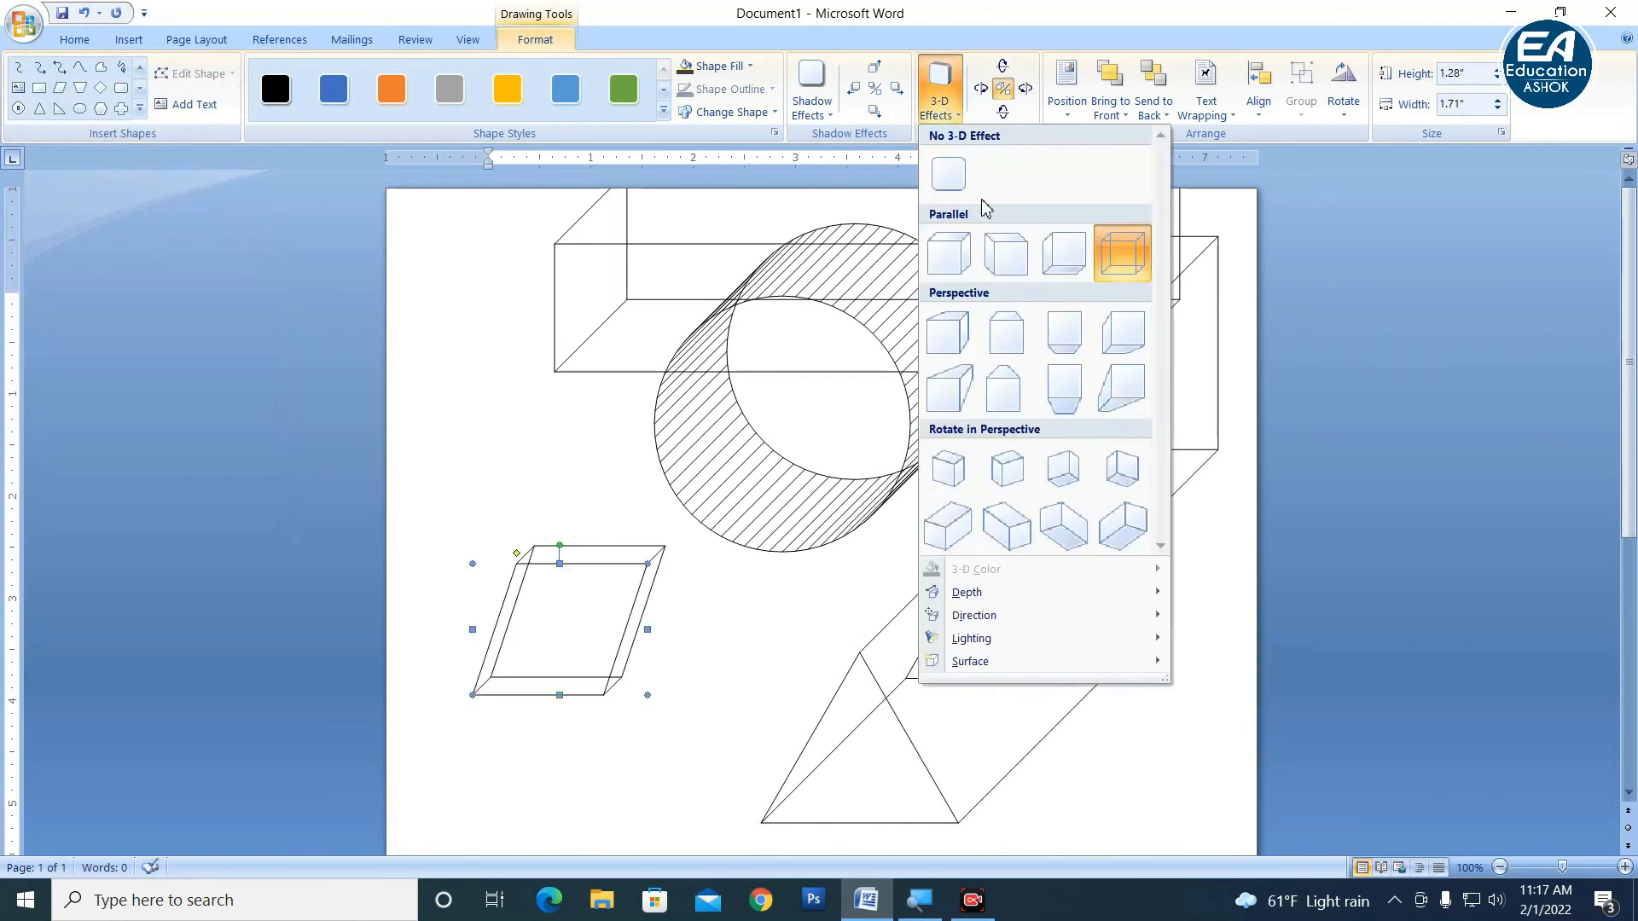
pyautogui.moveTo(1056, 600)
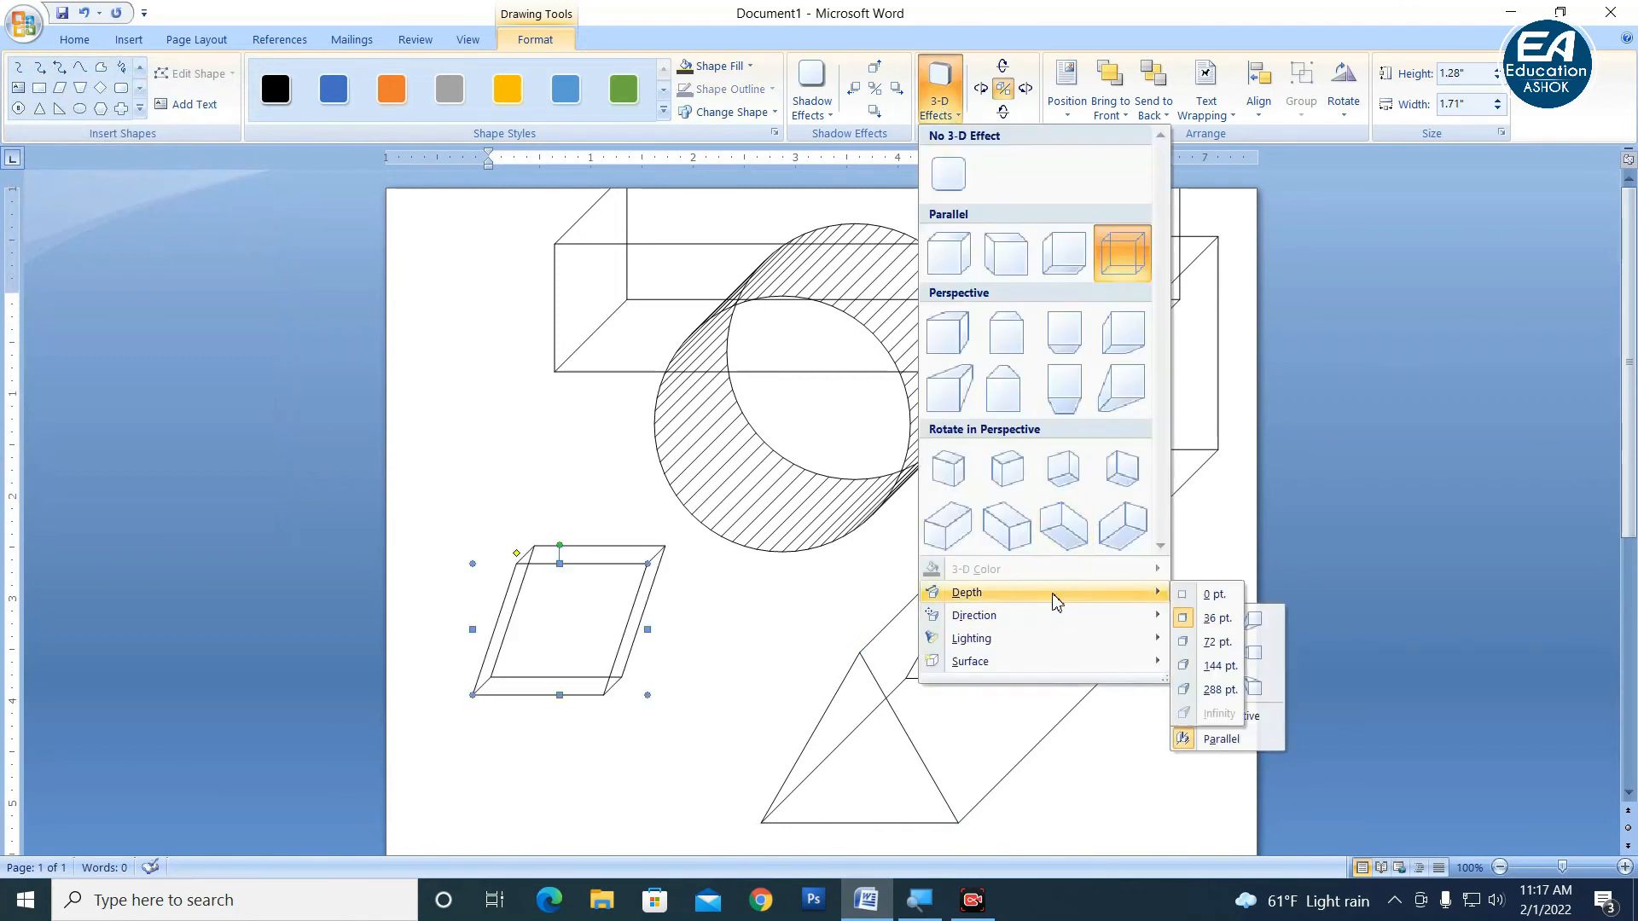
pyautogui.click(1226, 681)
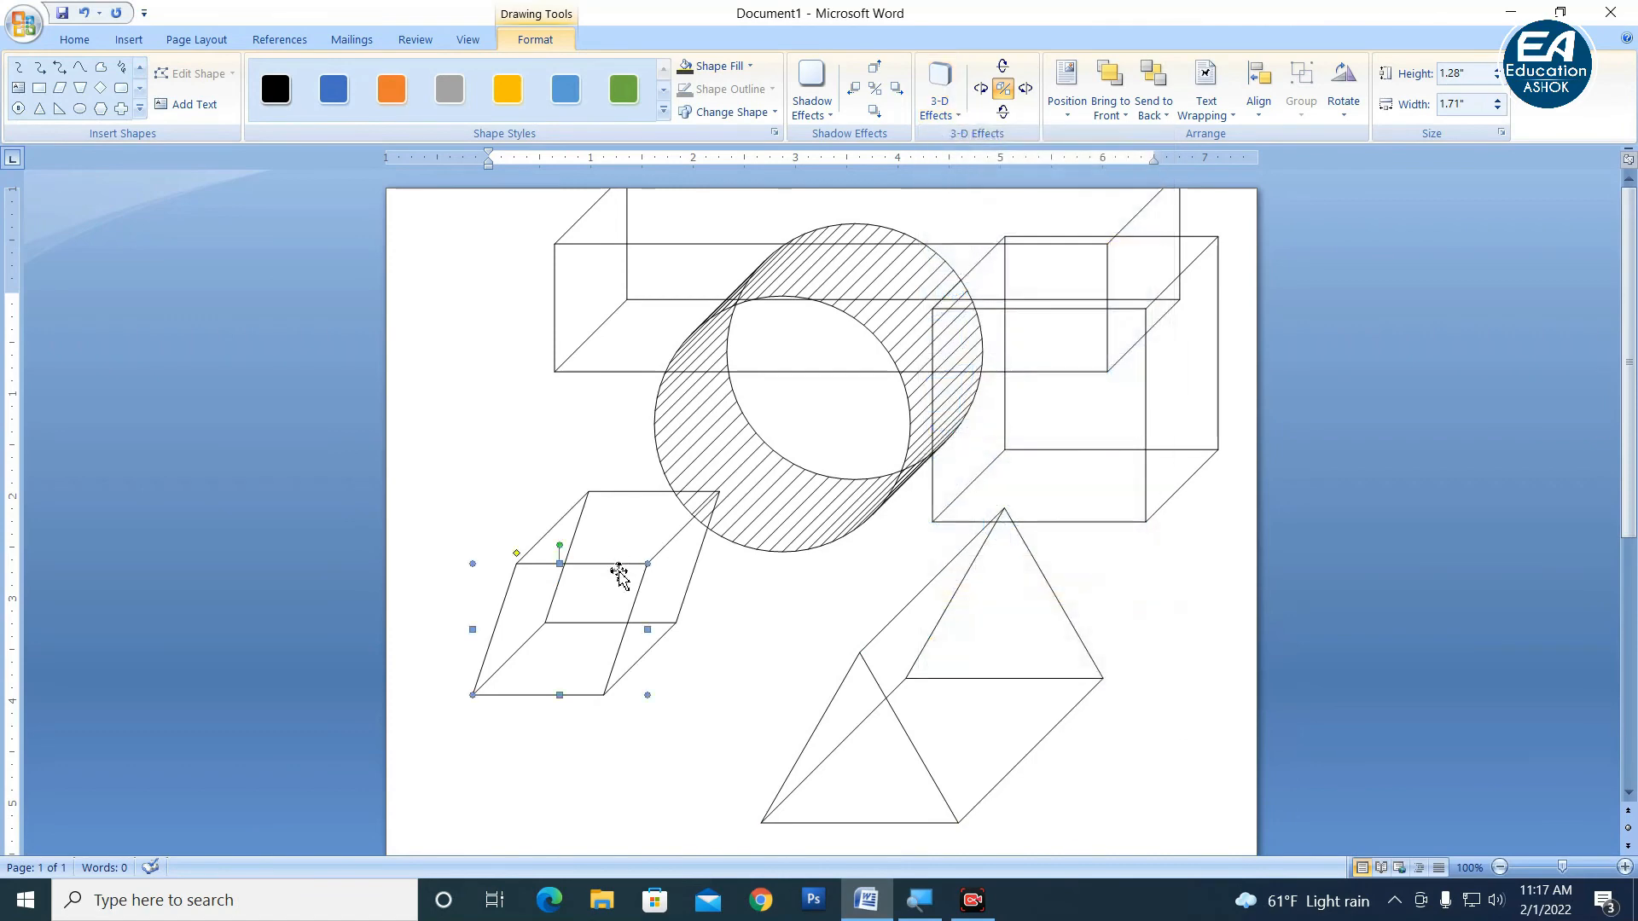
# Move the wireframe parallelogram prism down, clear of the cylinder, and deselect it.
pyautogui.moveTo(622, 569); pyautogui.dragTo(599, 655)
pyautogui.click(485, 464)
pyautogui.scroll(-1, 721, 528)
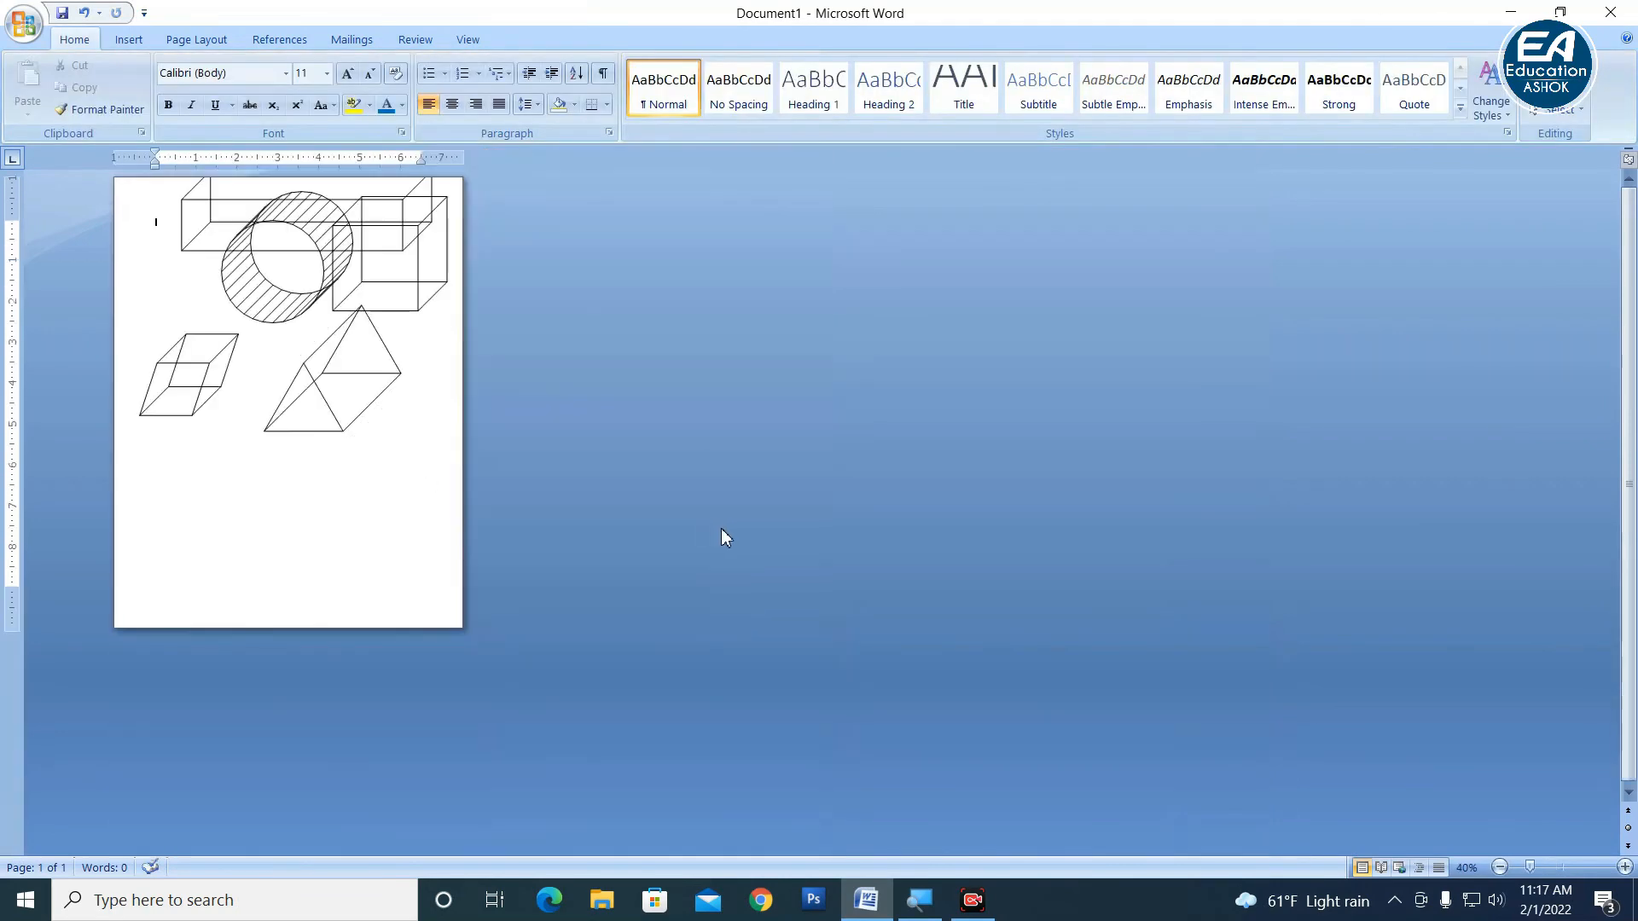